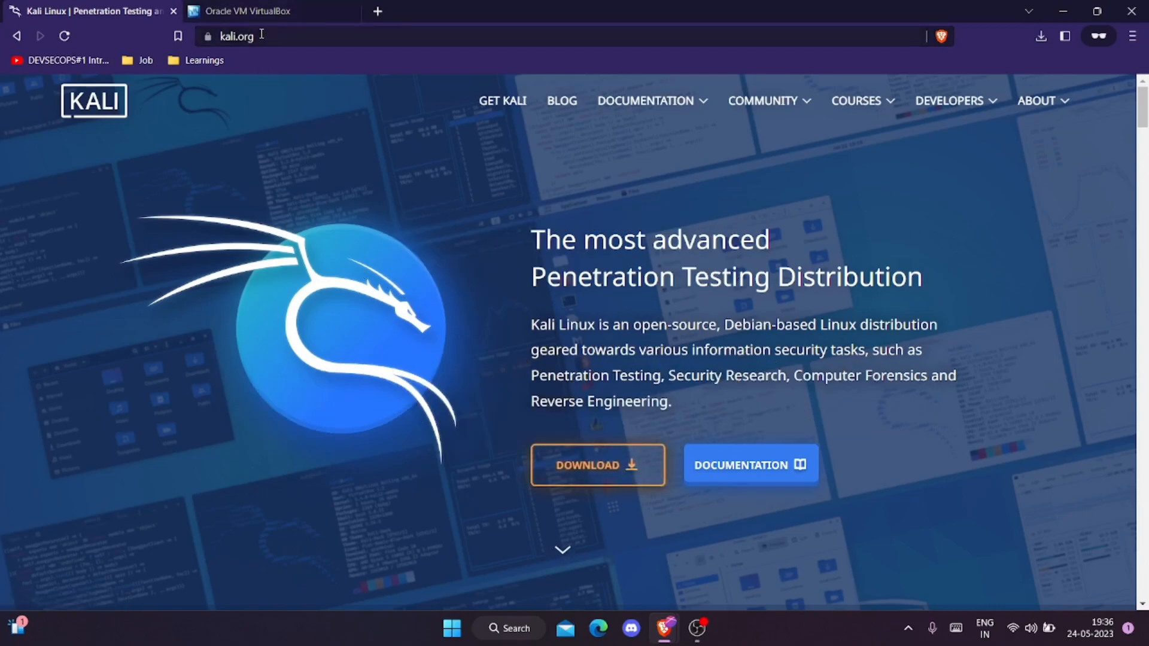
Open the Get Kali page on kali.org and go to the prebuilt virtual machine images
{"action": "left_click", "coordinate": [262, 34]}
{"action": "left_click", "coordinate": [294, 114]}
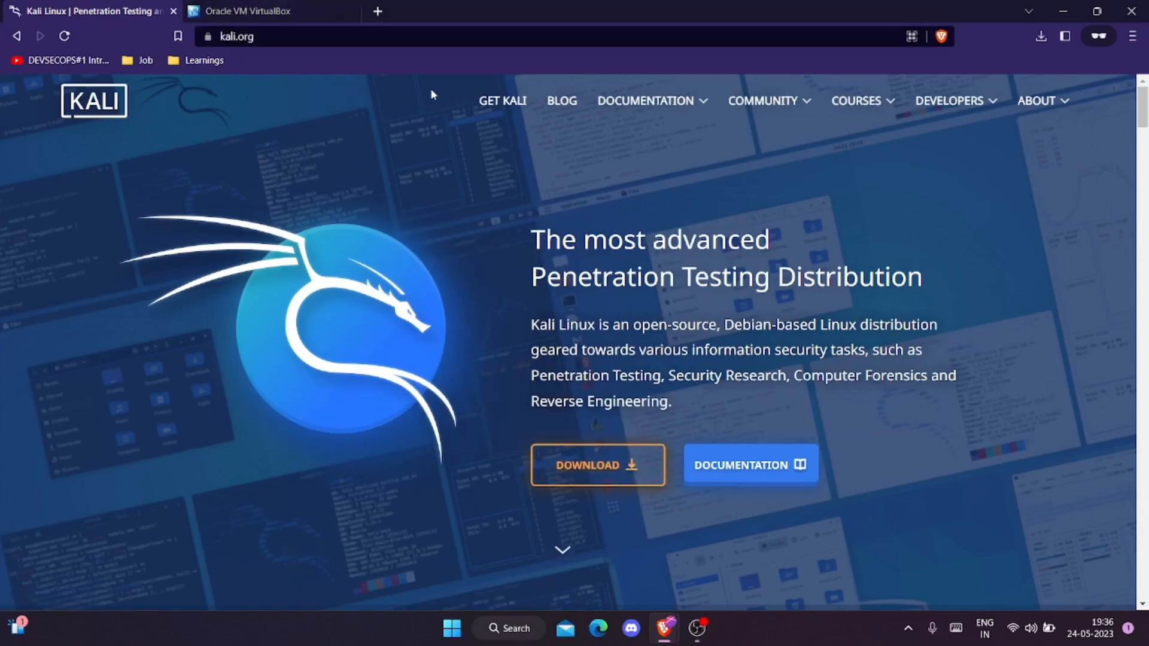
{"action": "left_click", "coordinate": [491, 102]}
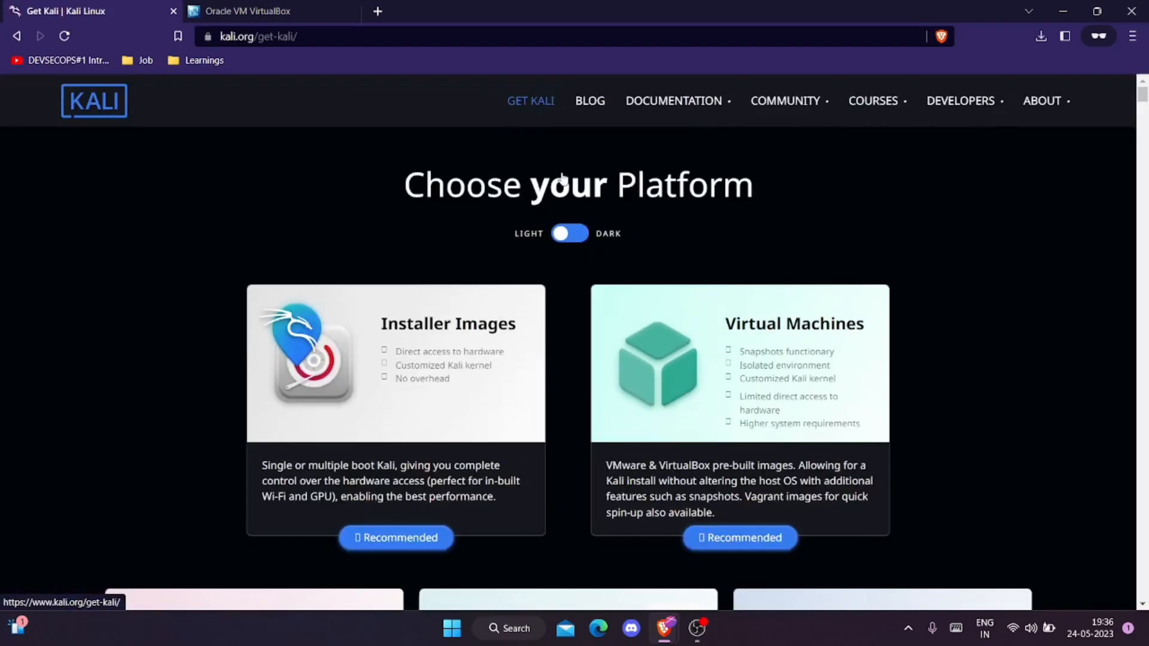
{"action": "scroll", "coordinate": [724, 326], "scroll_direction": "down", "scroll_amount": 3}
{"action": "scroll", "coordinate": [724, 327], "scroll_direction": "down", "scroll_amount": 4}
{"action": "scroll", "coordinate": [741, 418], "scroll_direction": "up", "scroll_amount": 7}
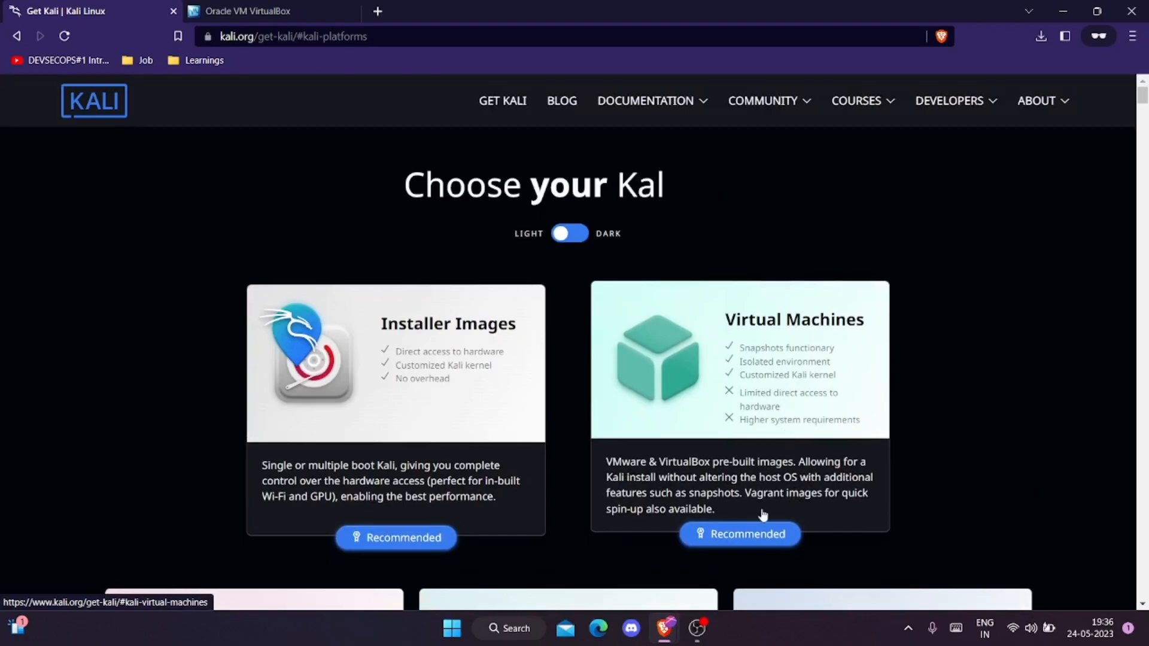
{"action": "left_click", "coordinate": [749, 426]}
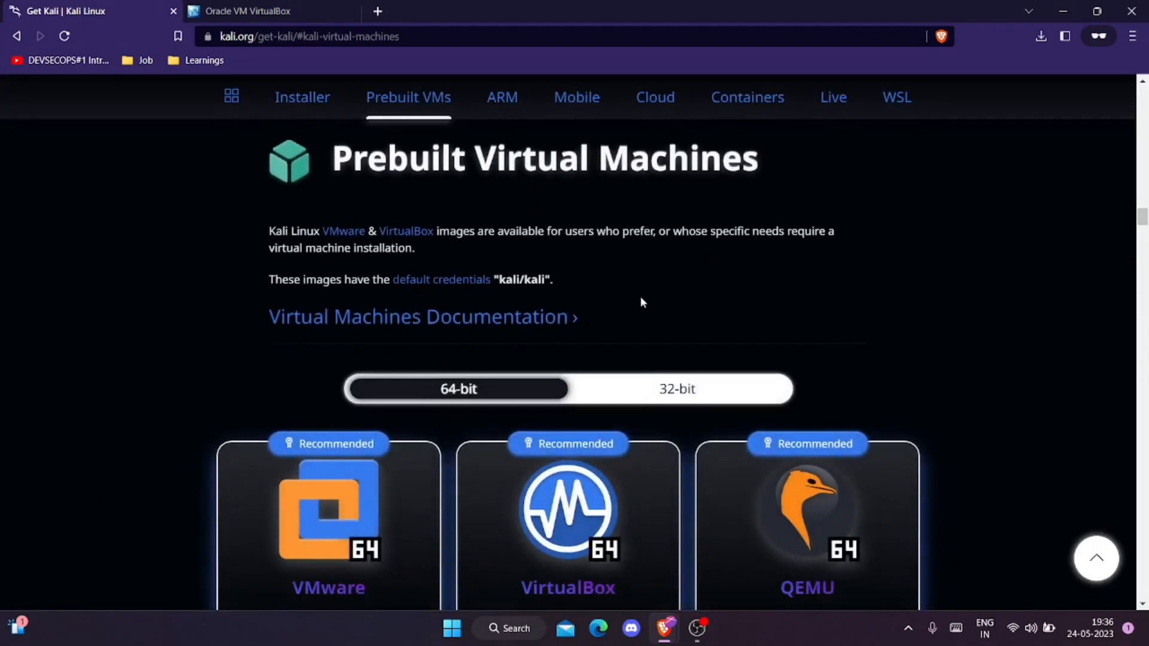
Compare the 32-bit and 64-bit prebuilt images and choose the 64-bit VirtualBox image for download
{"action": "scroll", "coordinate": [640, 301], "scroll_direction": "down", "scroll_amount": 2}
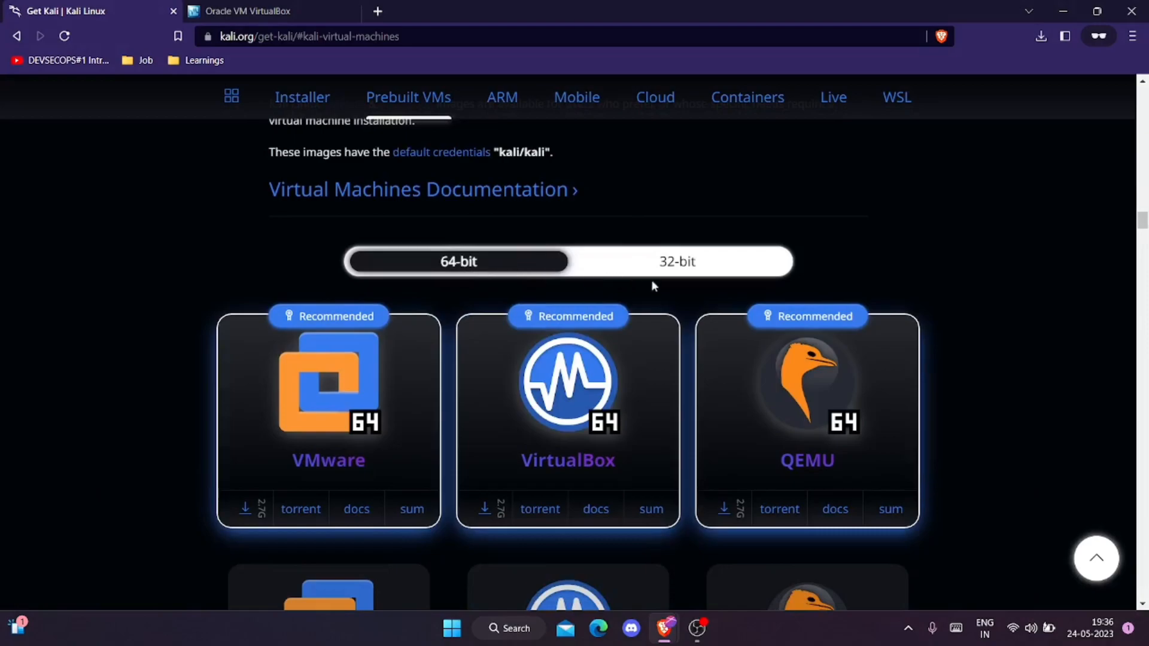
{"action": "left_click", "coordinate": [663, 263]}
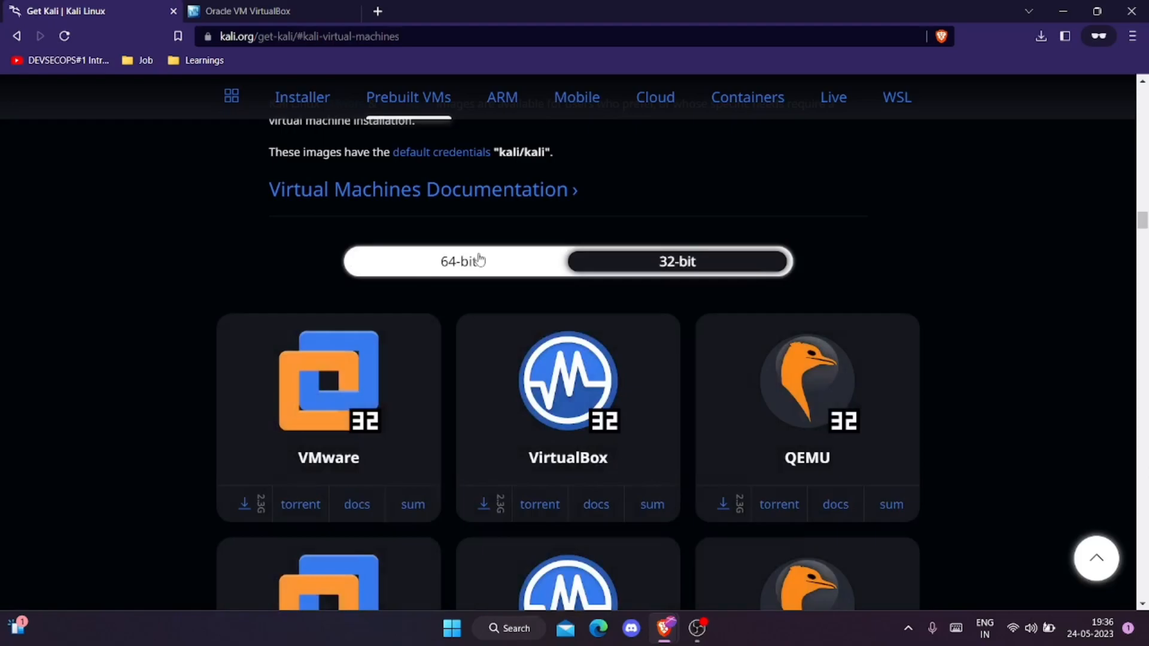
{"action": "left_click", "coordinate": [480, 259]}
{"action": "scroll", "coordinate": [520, 432], "scroll_direction": "down", "scroll_amount": 1}
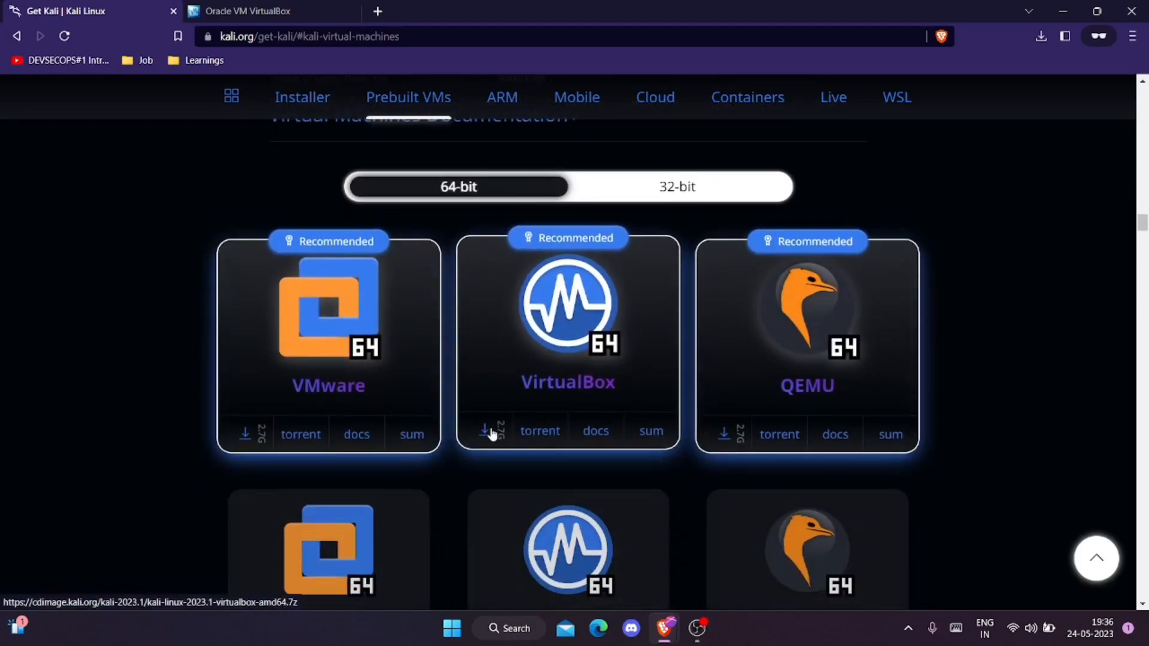
{"action": "left_click", "coordinate": [492, 433]}
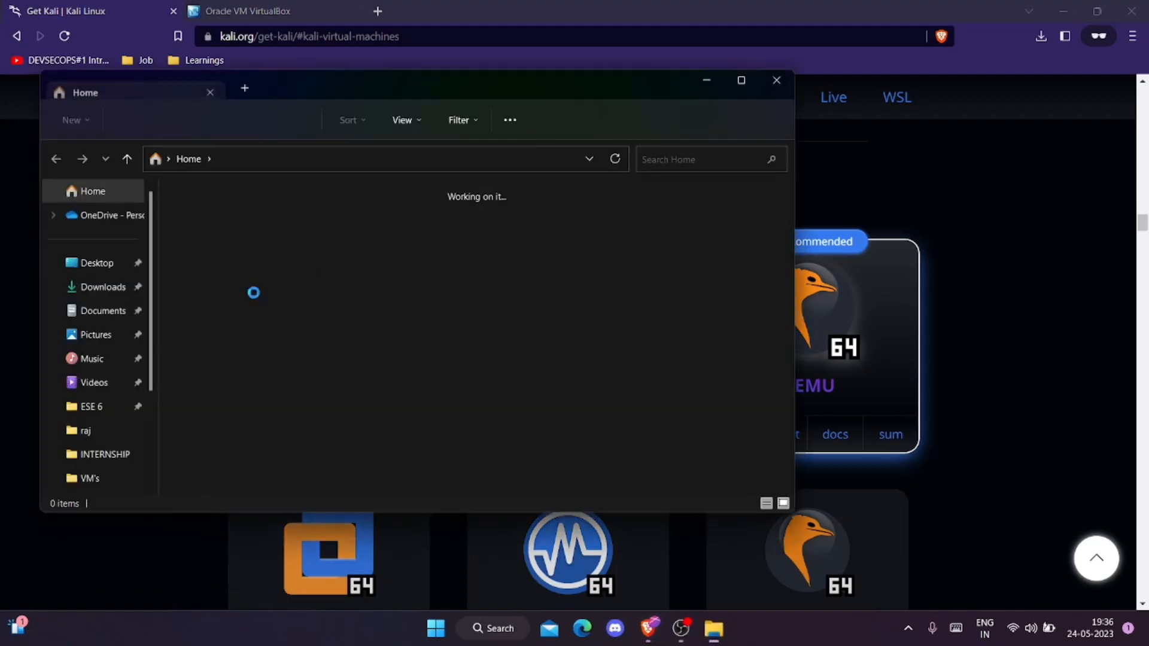
Open the VM's folder in File Explorer and locate the kali-linux-2023.1-virtualbox-amd64.7z archive
{"action": "scroll", "coordinate": [96, 383], "scroll_direction": "down", "scroll_amount": 2}
{"action": "left_click", "coordinate": [90, 379]}
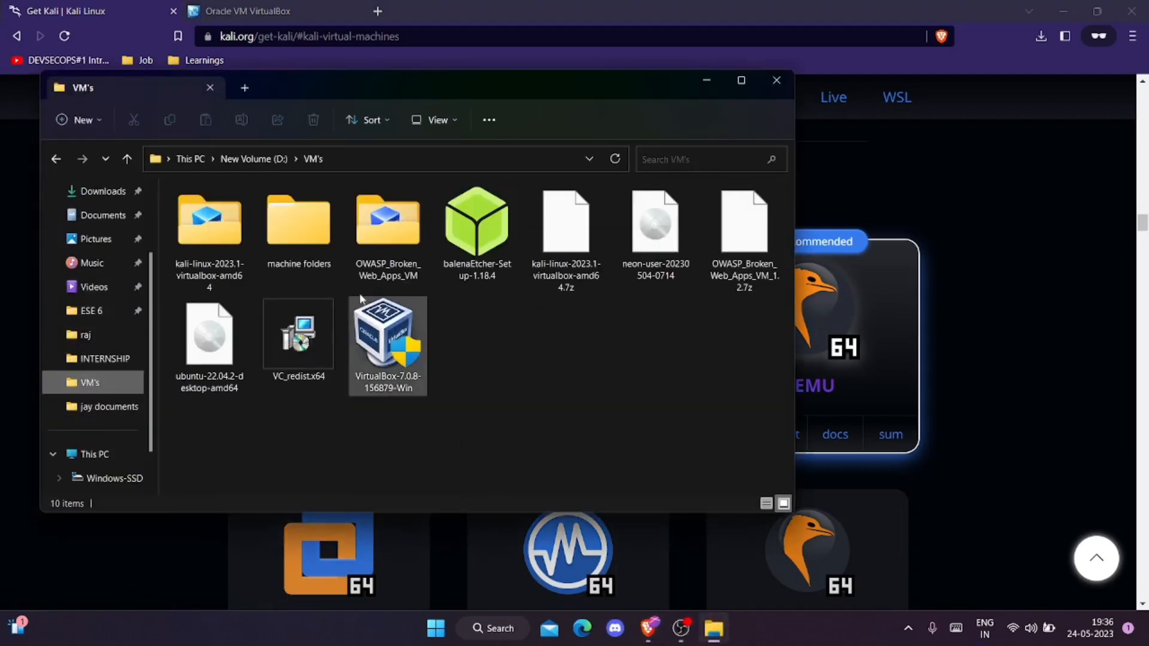
{"action": "left_click", "coordinate": [576, 286]}
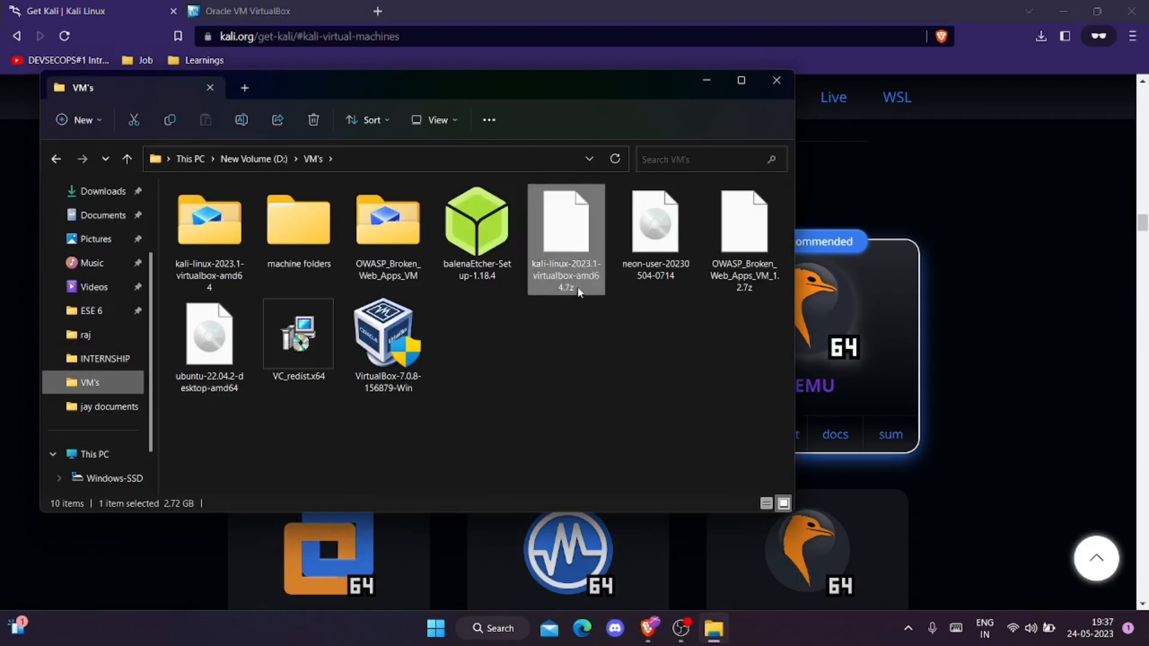
{"action": "left_click", "coordinate": [584, 330]}
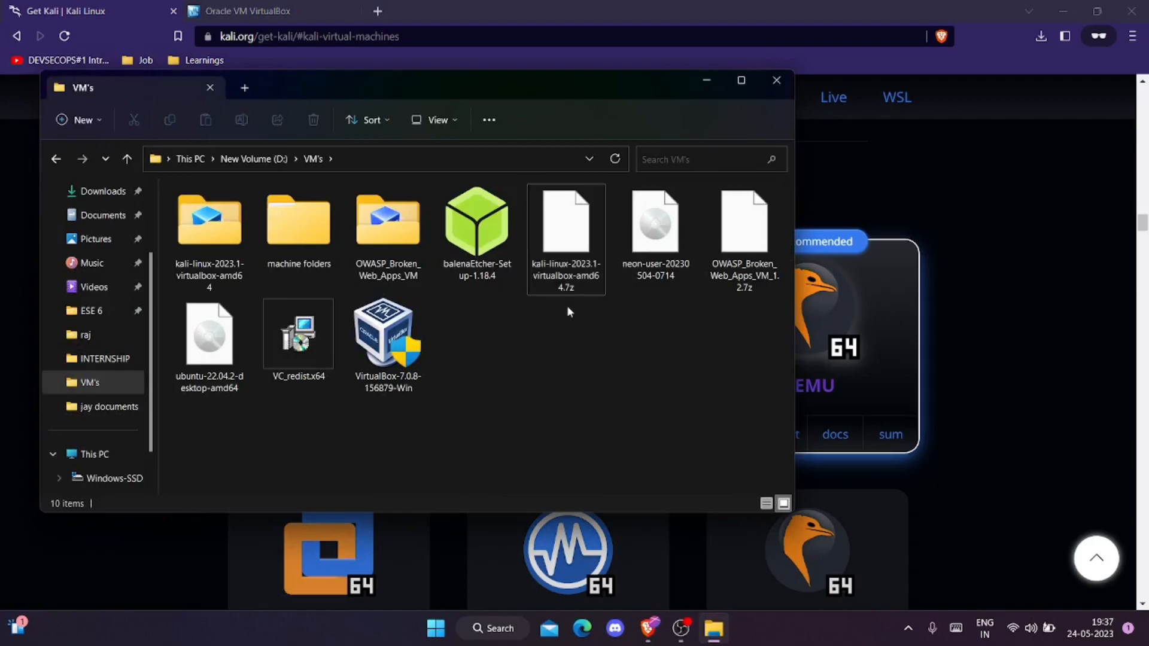
Search Windows for the 7-Zip File Manager, then return to the VM's folder in File Explorer
{"action": "key", "text": "super"}
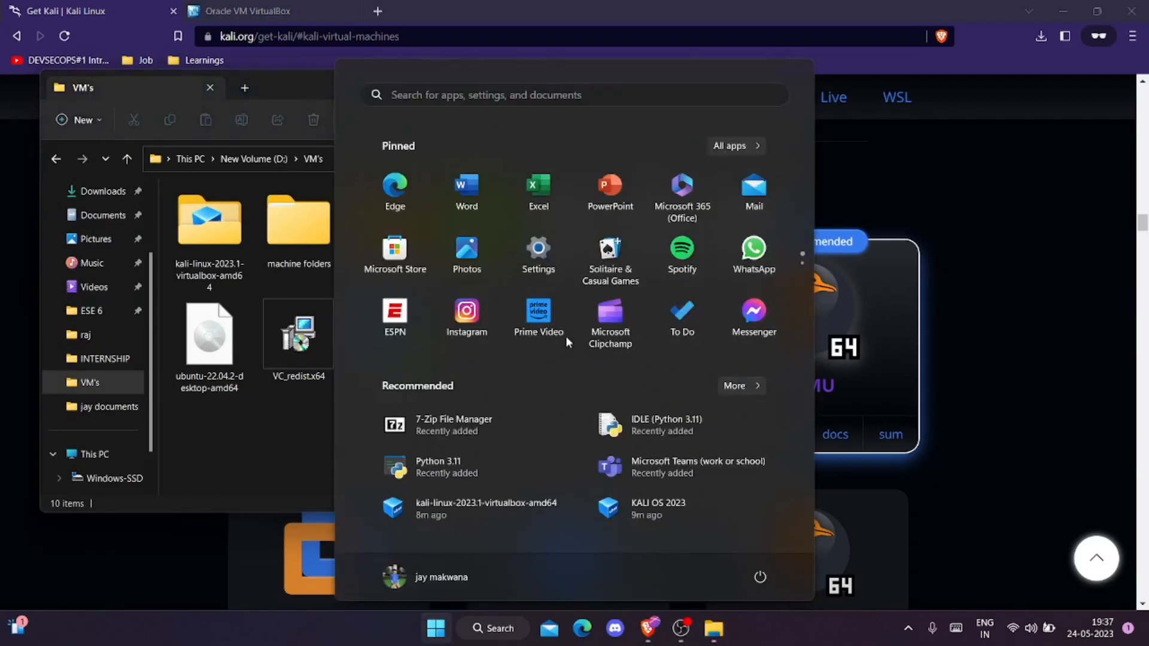
{"action": "type", "text": "7zi"}
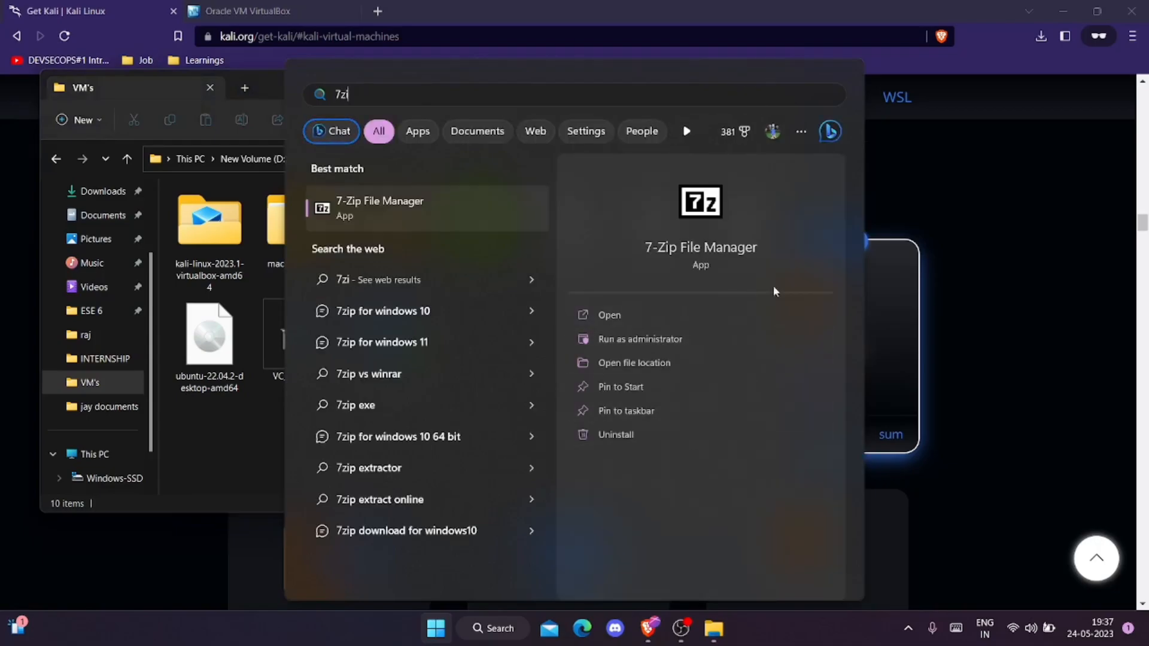
{"action": "left_click", "coordinate": [1010, 271]}
{"action": "left_click", "coordinate": [715, 634]}
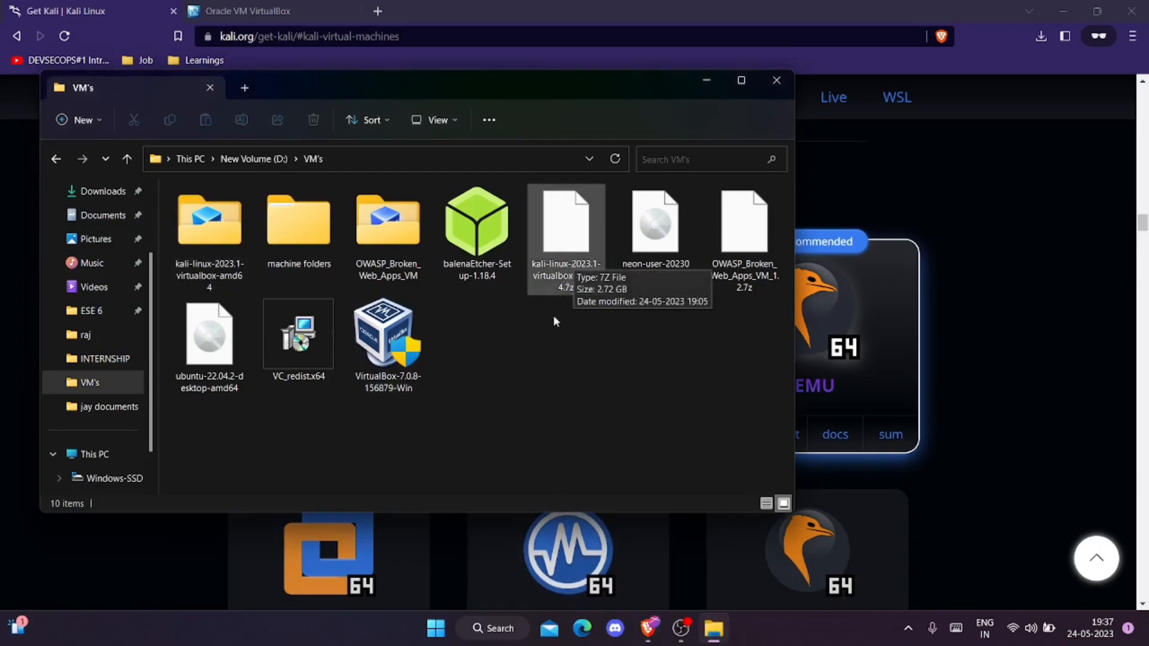
Inspect the contents of the extracted kali-linux-2023.1-virtualbox-amd64 folder and close File Explorer
{"action": "left_click", "coordinate": [238, 252]}
{"action": "double_click", "coordinate": [238, 252]}
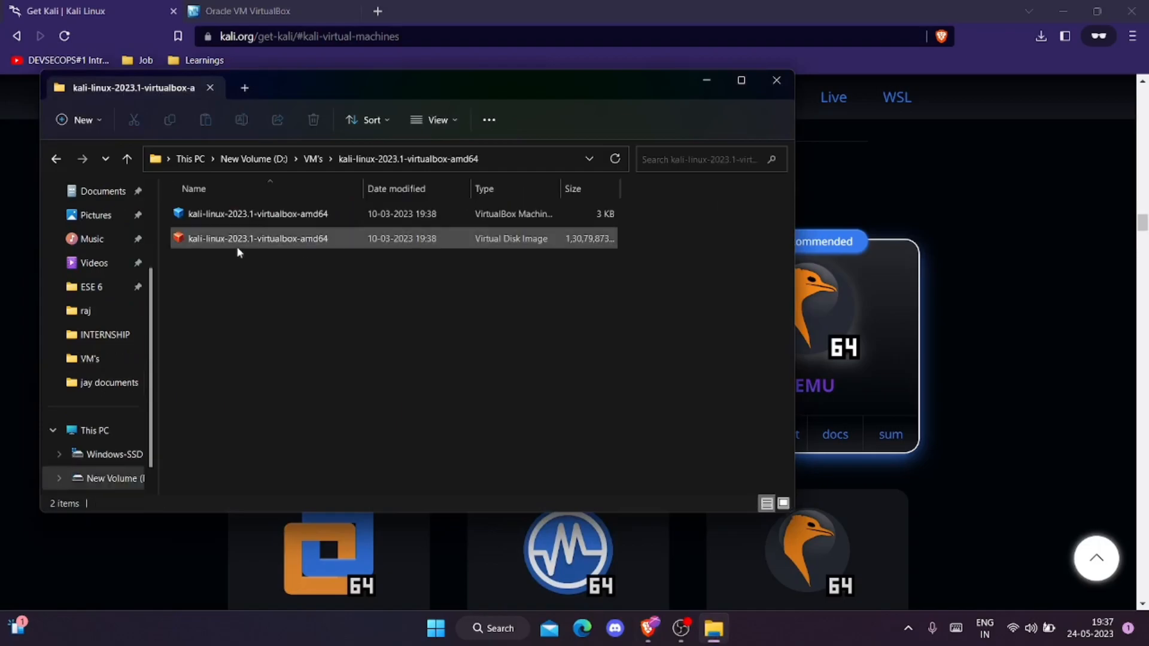
{"action": "key", "text": "alt+Left"}
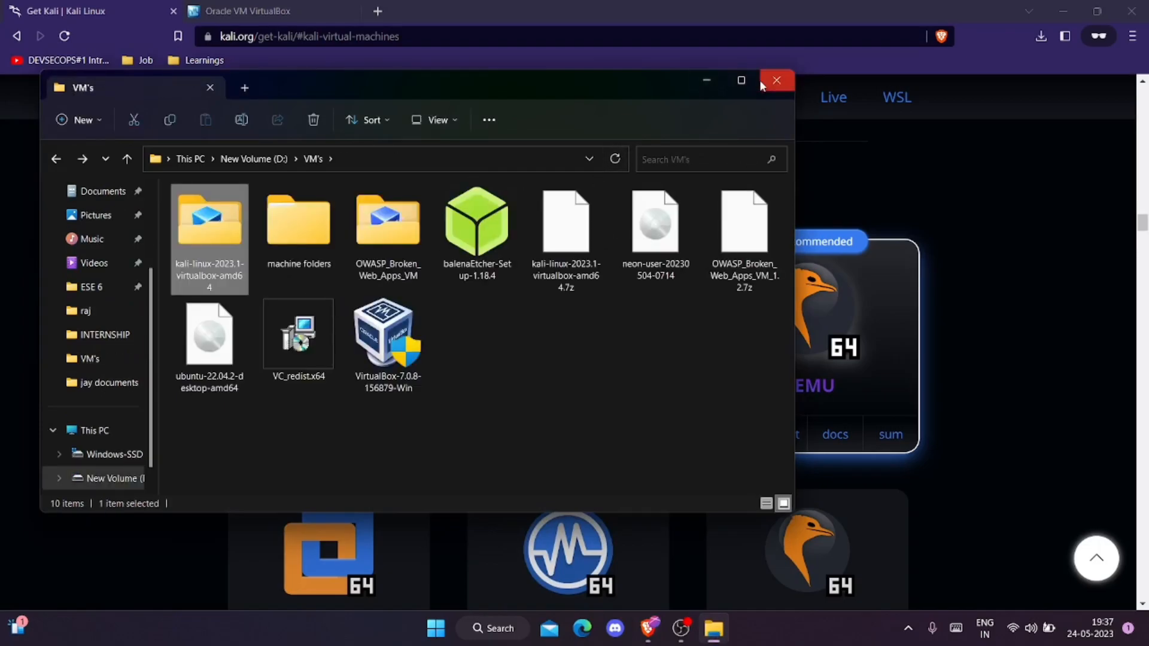
{"action": "left_click", "coordinate": [742, 80]}
{"action": "left_click", "coordinate": [1129, 10]}
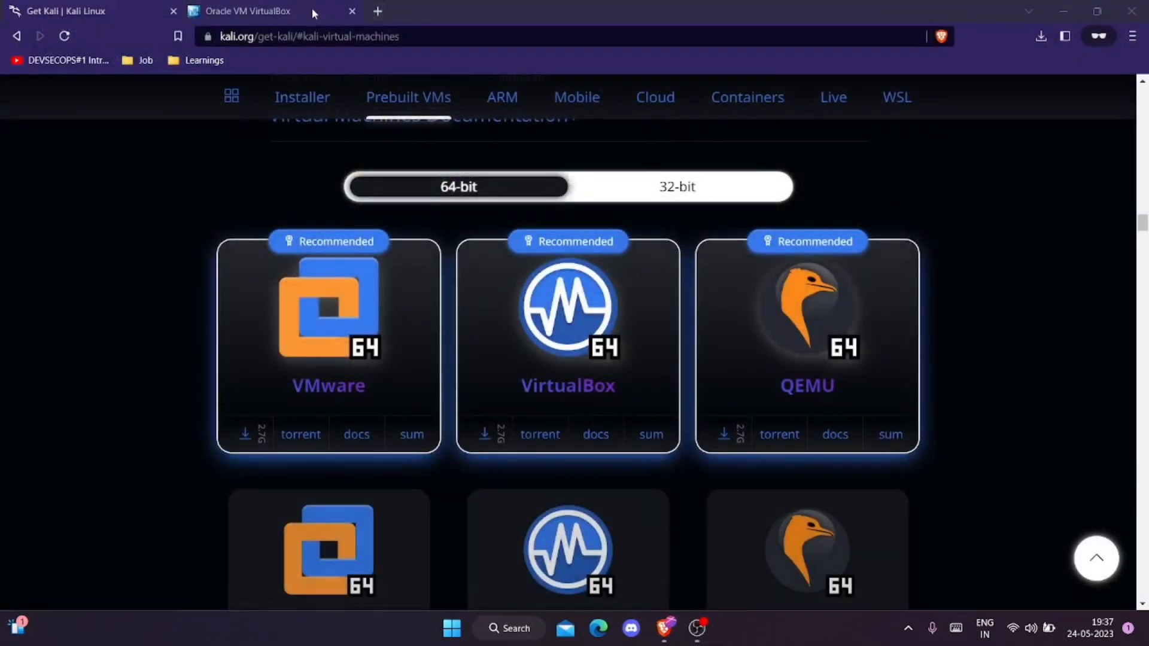
Switch to the VirtualBox download site in the browser and check its address
{"action": "left_click", "coordinate": [299, 11]}
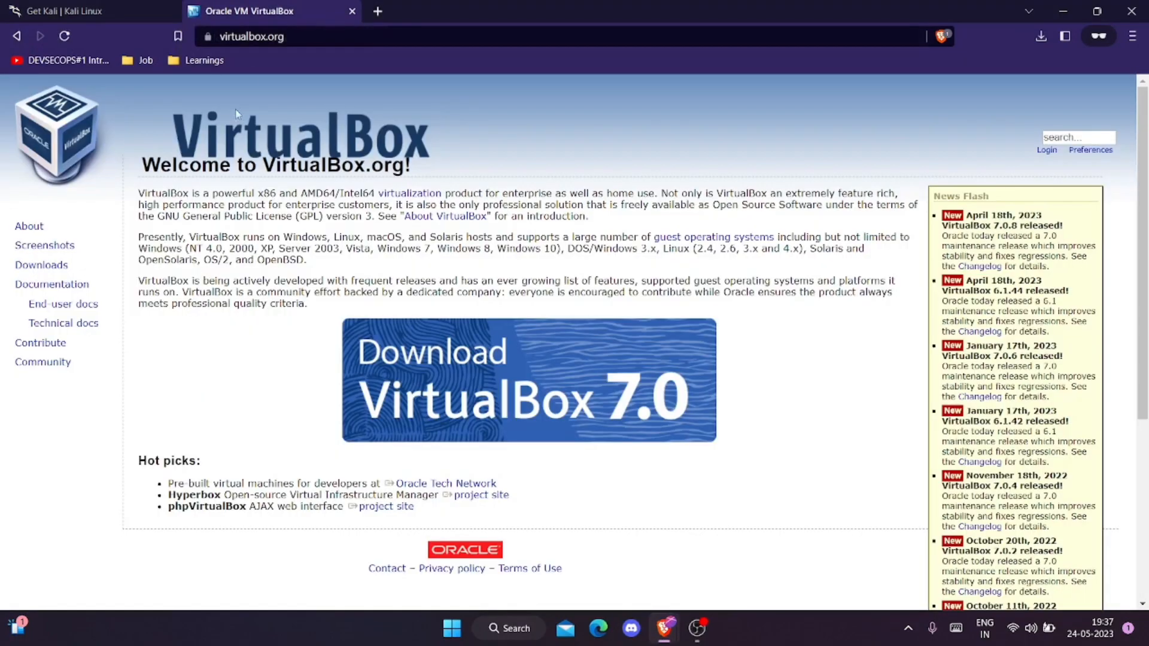
{"action": "left_click", "coordinate": [220, 36]}
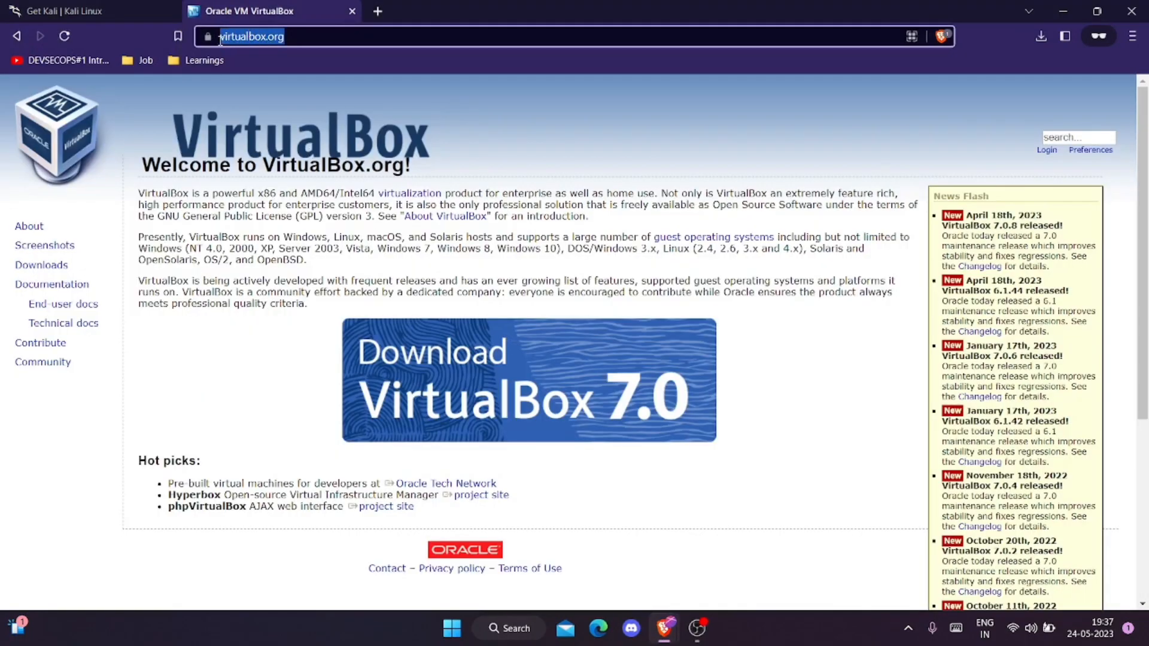
{"action": "left_click", "coordinate": [298, 40]}
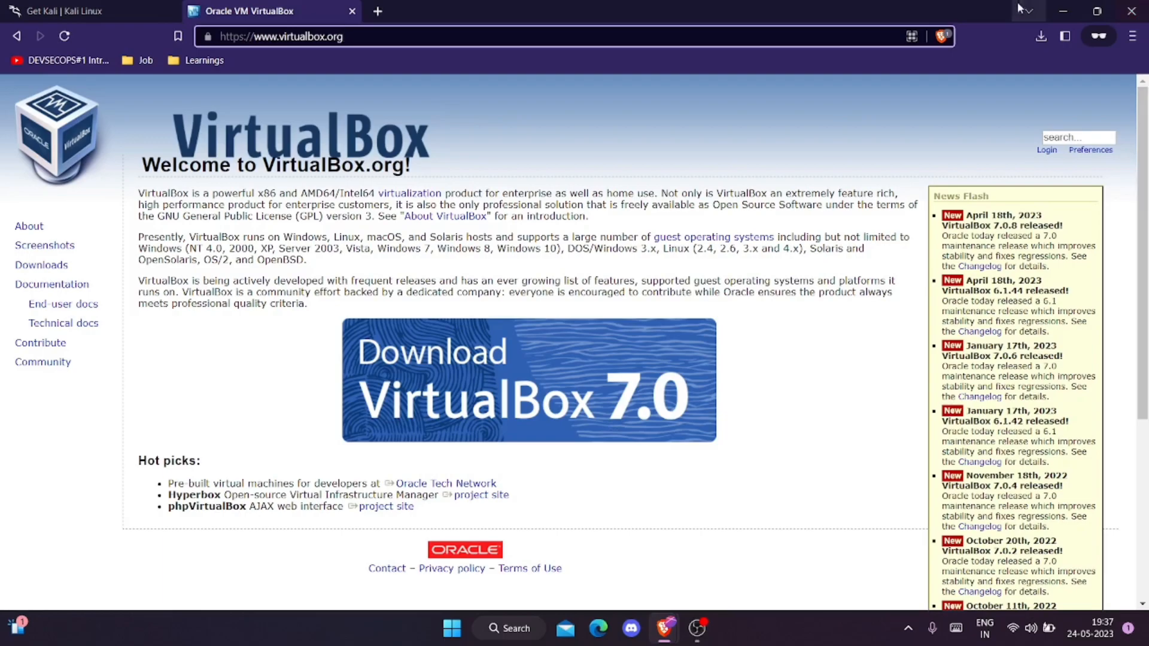
Minimize the browser and launch Oracle VM VirtualBox from the Windows search
{"action": "left_click", "coordinate": [1057, 11]}
{"action": "key", "text": "super"}
{"action": "type", "text": "virtu"}
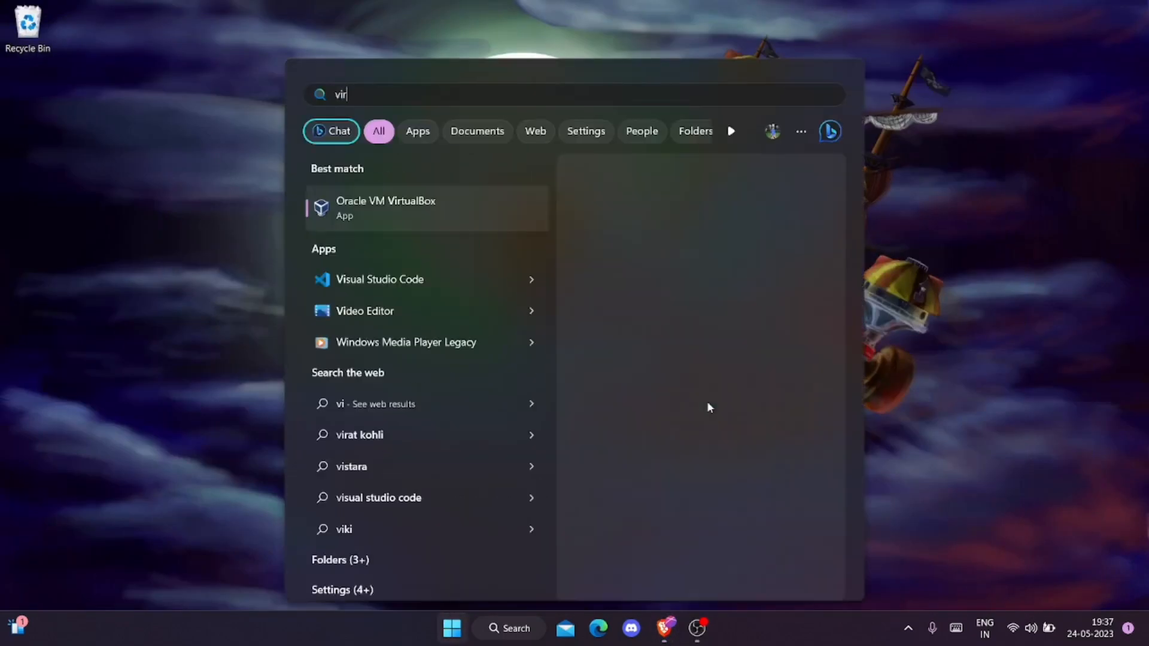
{"action": "key", "text": "BackSpace"}
{"action": "key", "text": "BackSpace"}
{"action": "key", "text": "BackSpace"}
{"action": "type", "text": "rtu"}
{"action": "key", "text": "Return"}
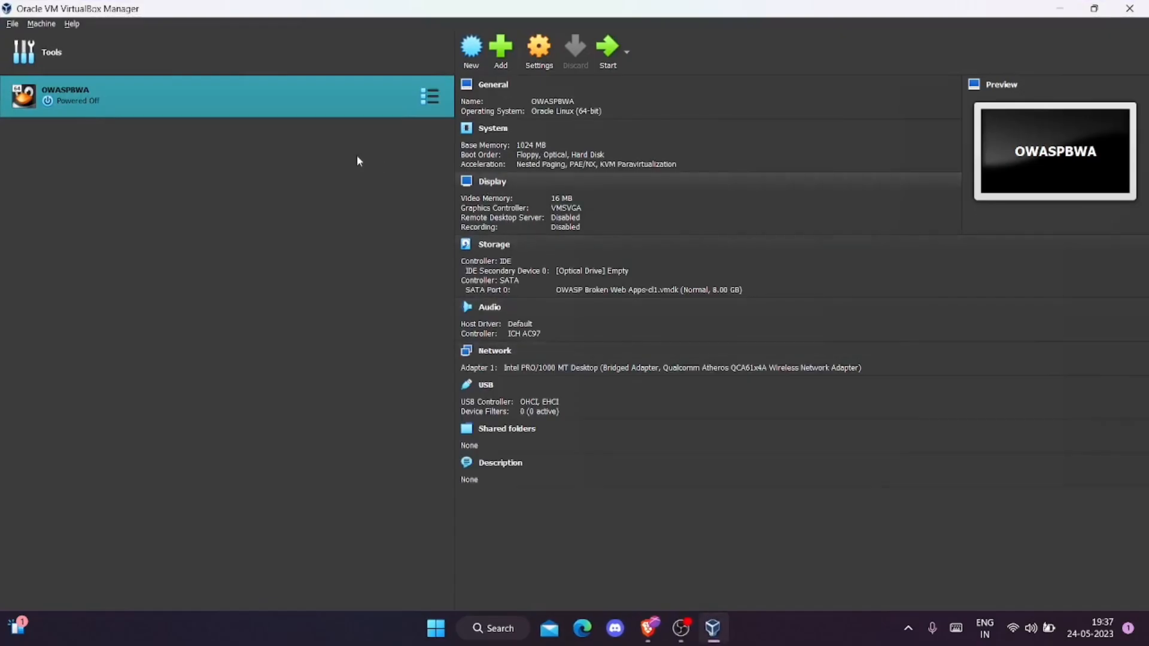
Add the existing kali-linux-2023.1-virtualbox-amd64 machine file from its extracted folder in VM's to VirtualBox
{"action": "left_click", "coordinate": [151, 51]}
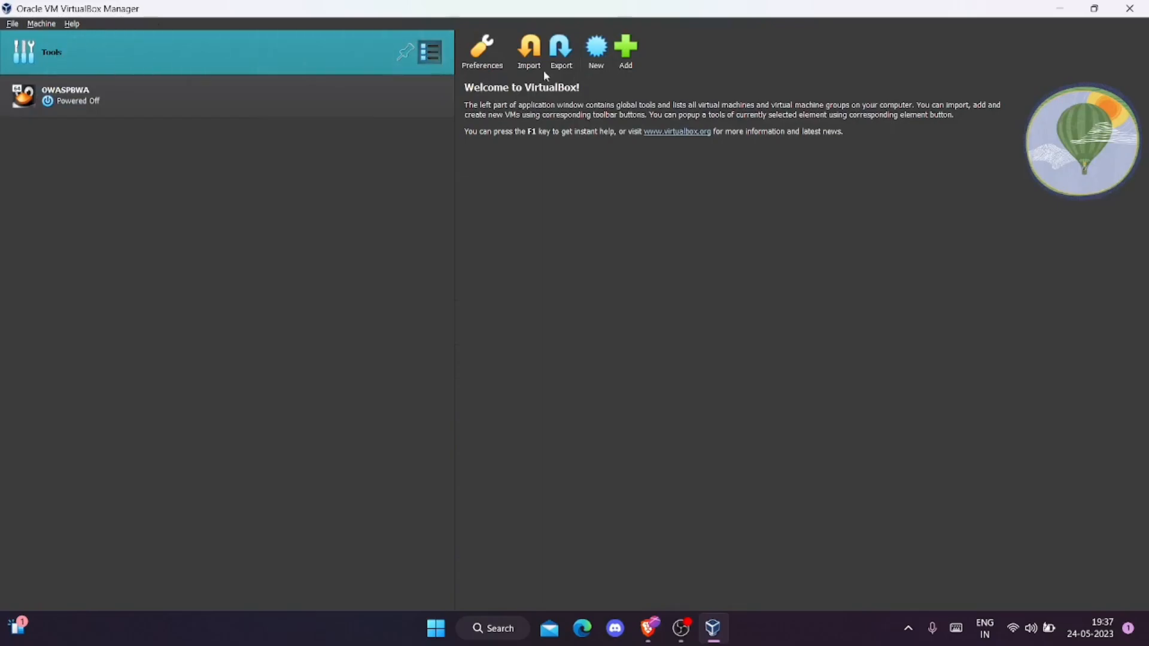
{"action": "left_click", "coordinate": [632, 63]}
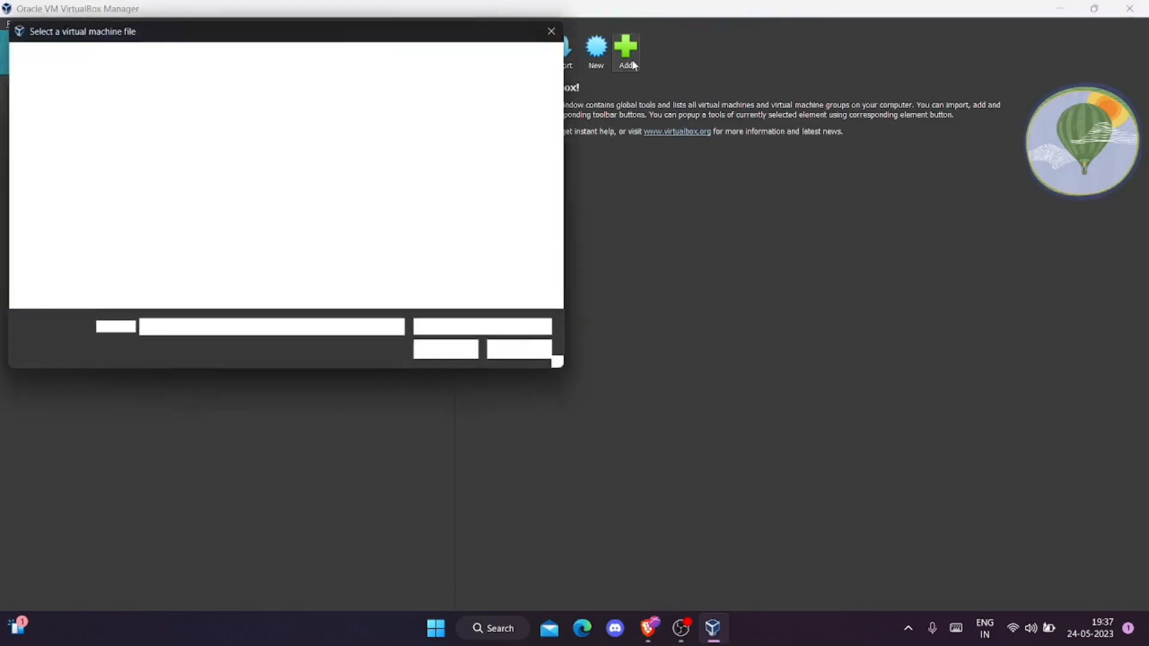
{"action": "scroll", "coordinate": [66, 270], "scroll_direction": "down", "scroll_amount": 3}
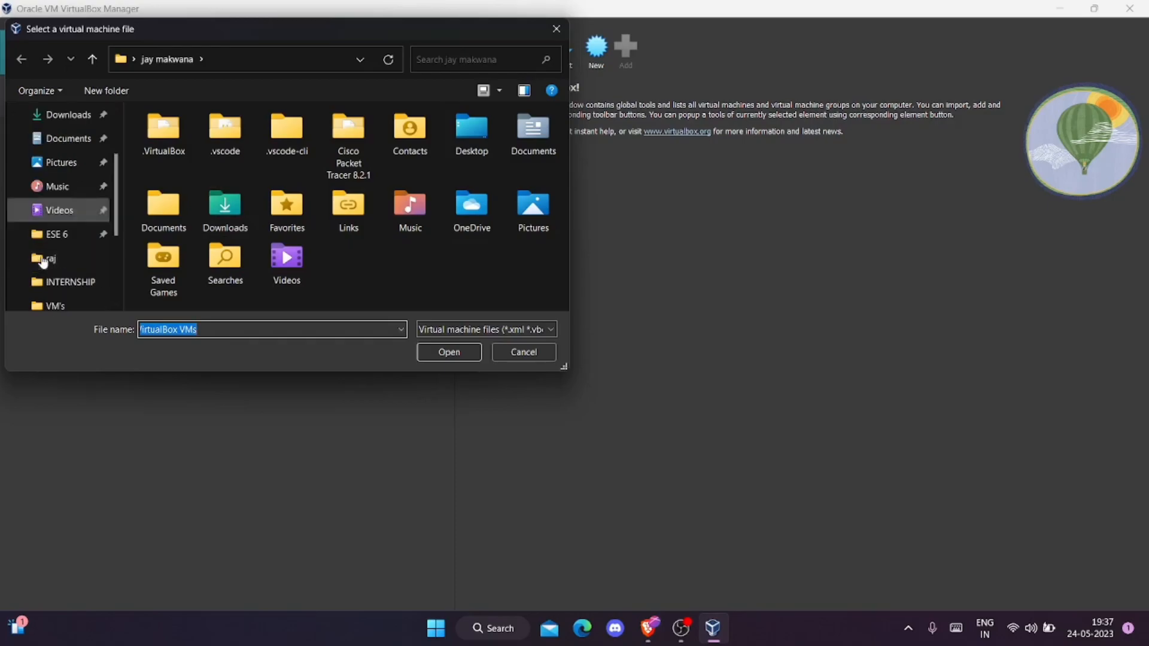
{"action": "left_click", "coordinate": [70, 281]}
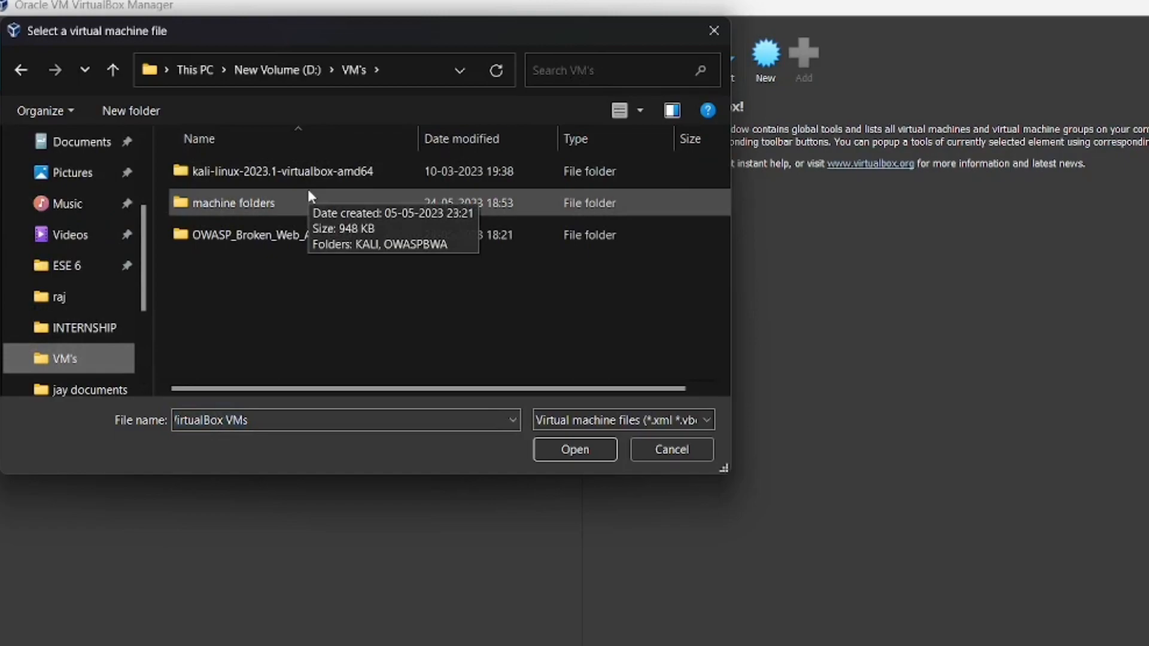
{"action": "left_click", "coordinate": [345, 183]}
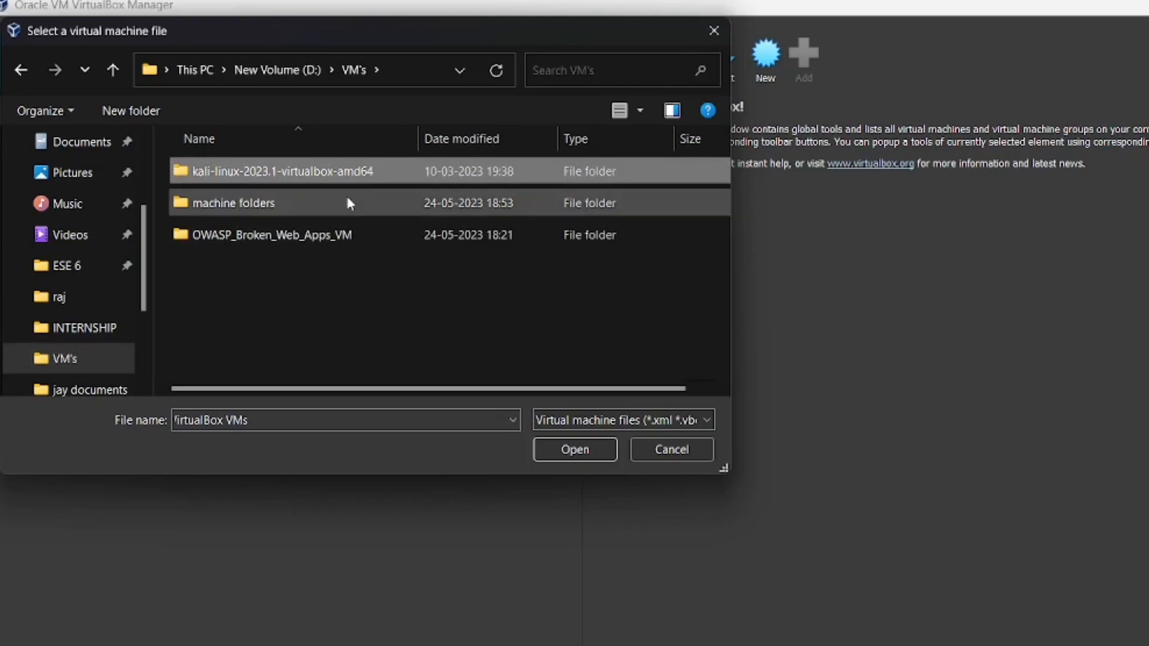
{"action": "double_click", "coordinate": [356, 174]}
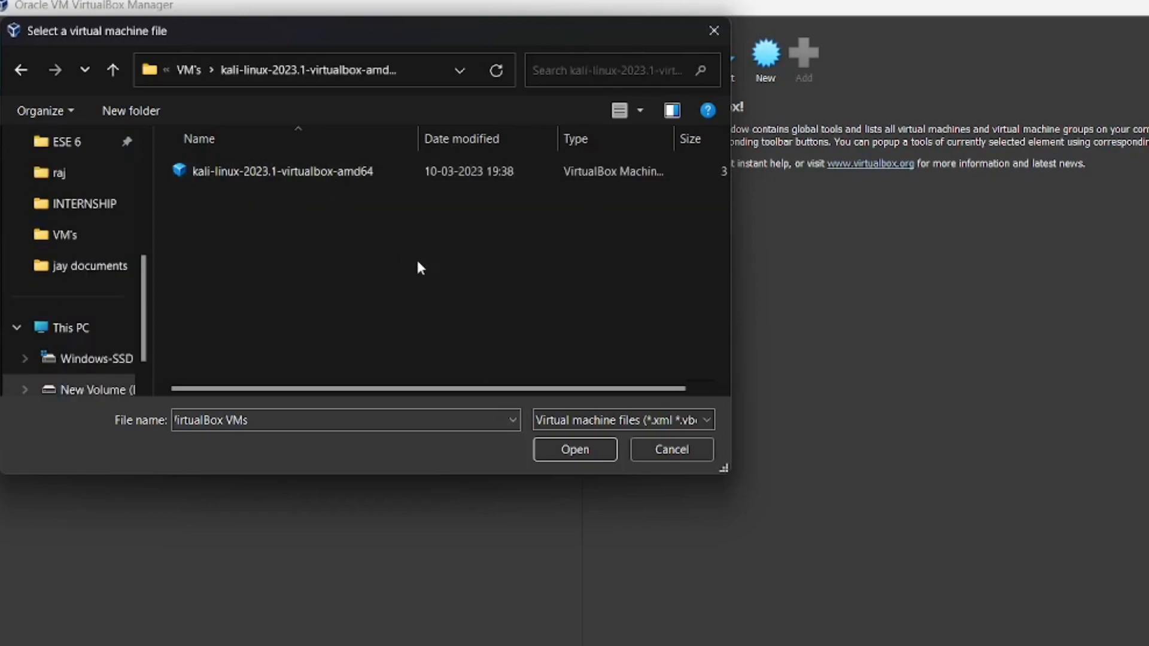
{"action": "left_click", "coordinate": [276, 178]}
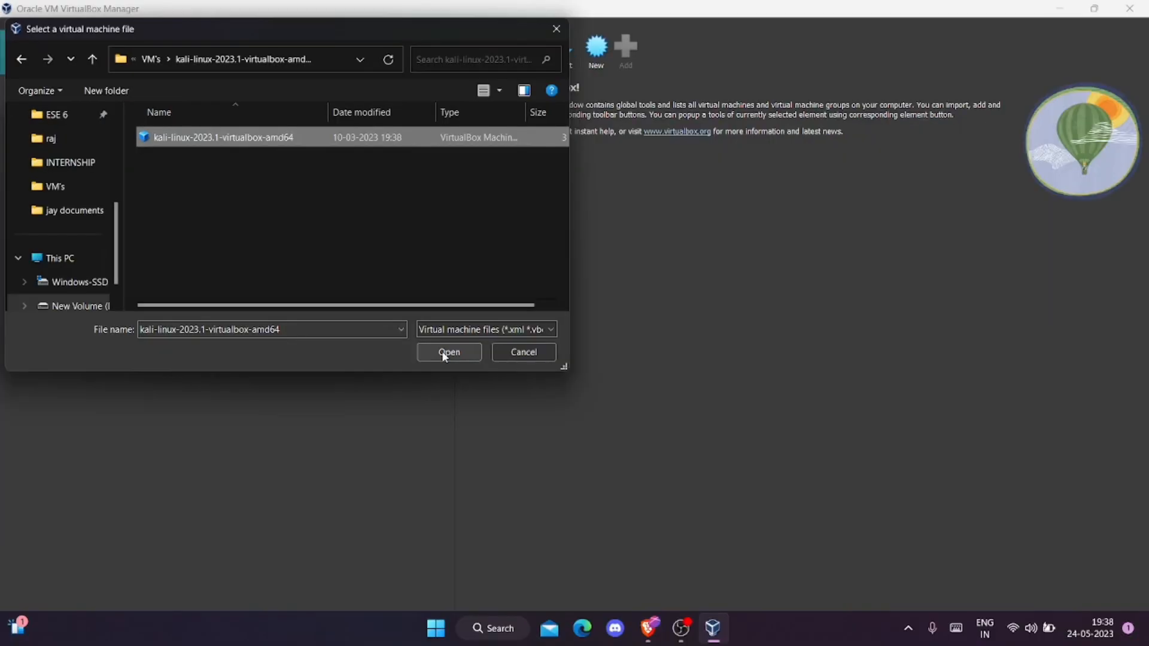
{"action": "left_click", "coordinate": [443, 353]}
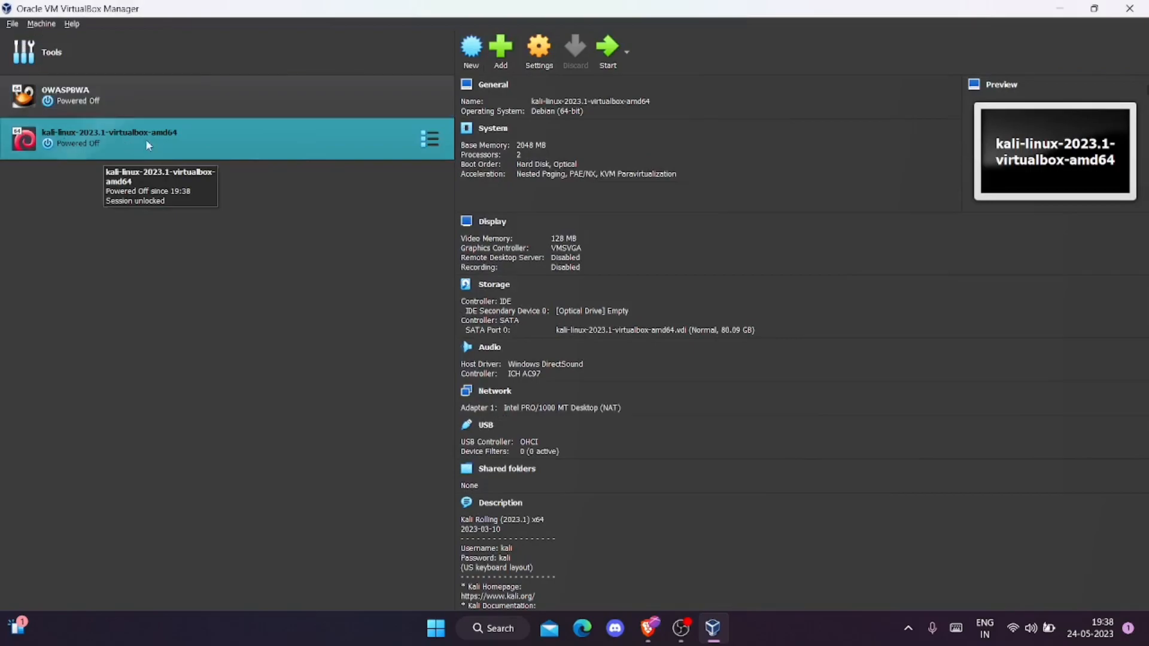
Open the kali-linux-2023.1-virtualbox-amd64 machine's settings and review its General options: Advanced, Description and Disk Encryption
{"action": "left_click", "coordinate": [527, 51]}
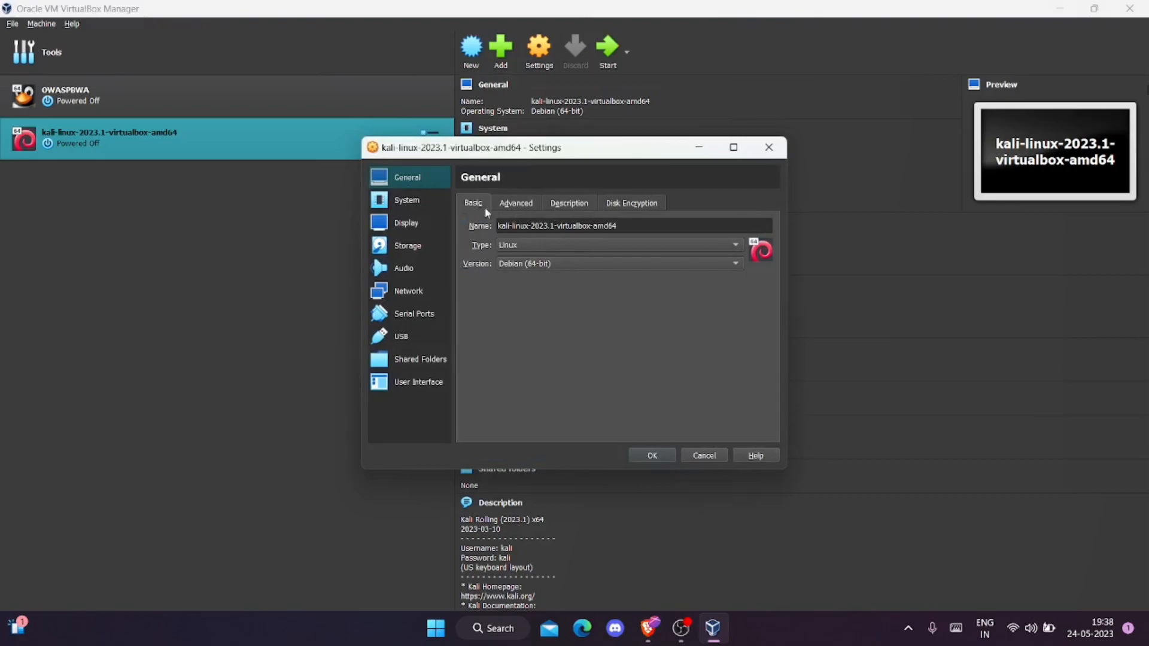
{"action": "left_click", "coordinate": [514, 203]}
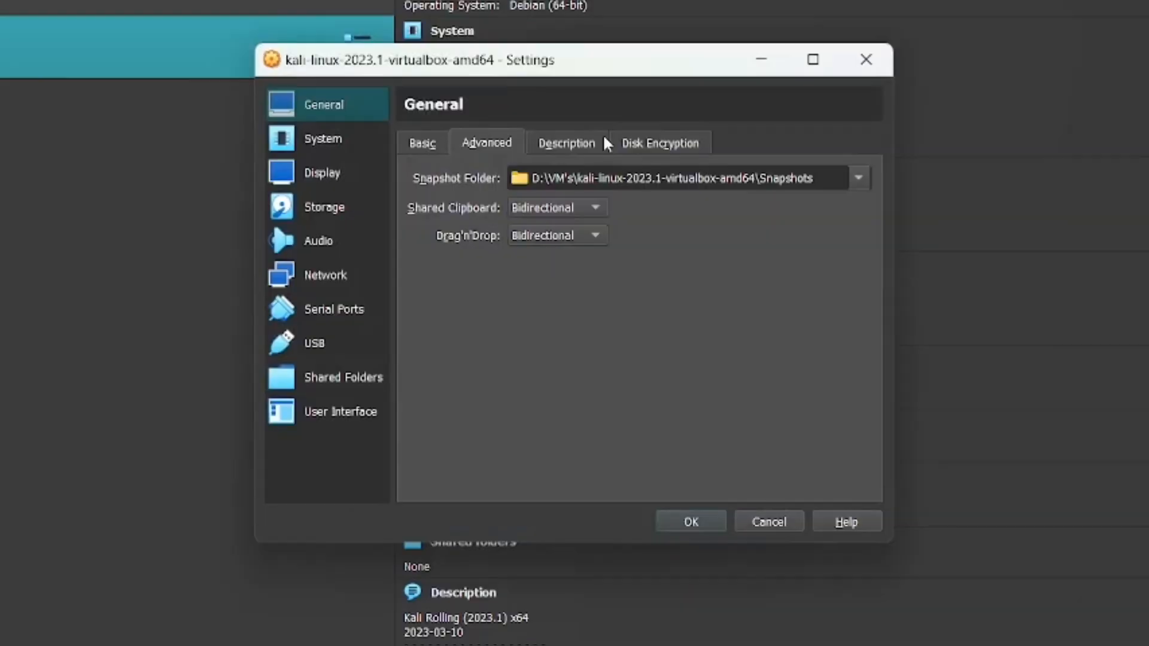
{"action": "left_click", "coordinate": [589, 142]}
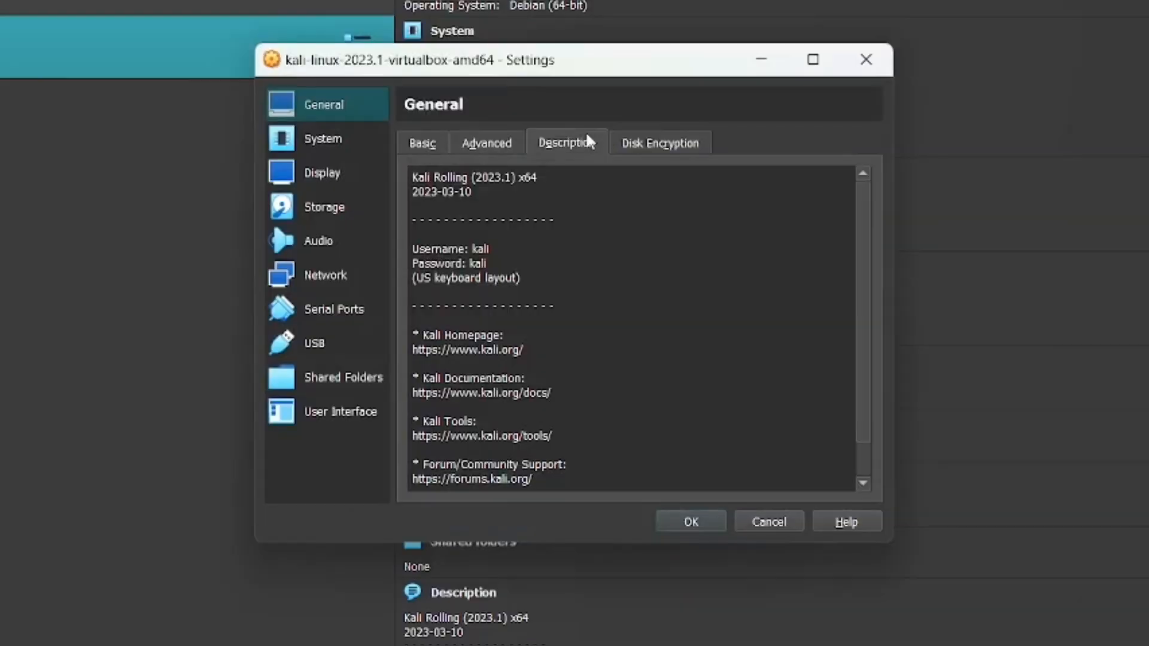
{"action": "left_click", "coordinate": [478, 142]}
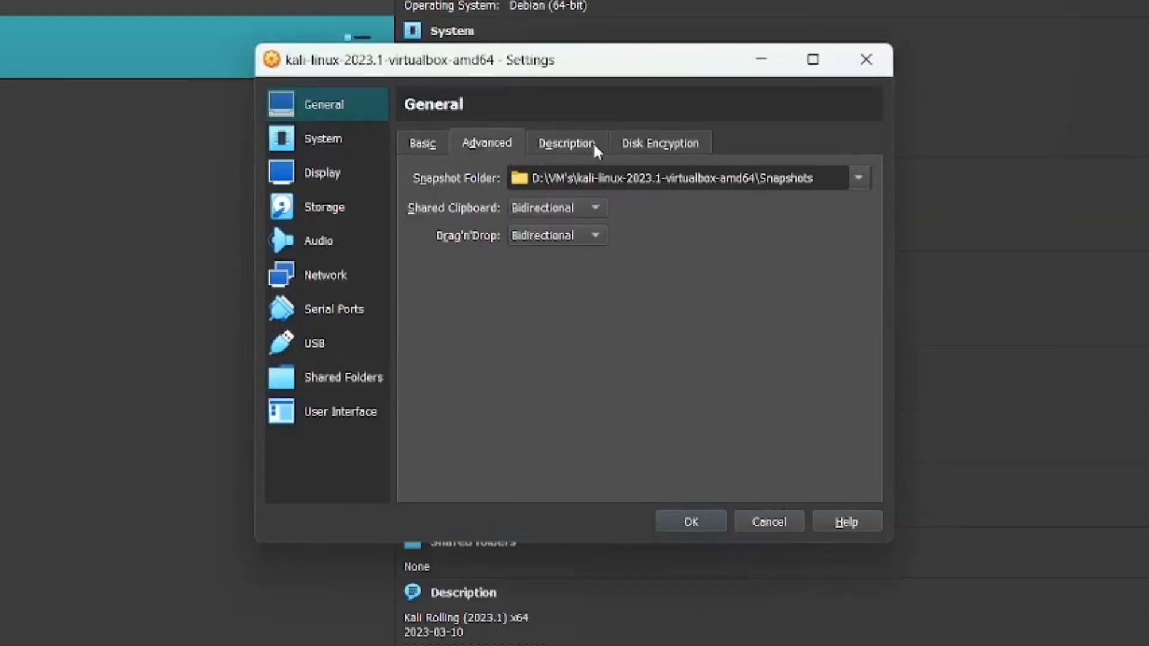
{"action": "left_click", "coordinate": [593, 144]}
{"action": "left_click", "coordinate": [633, 145]}
Set the virtual machine's base memory to 3084 MB, and review its display and storage settings
{"action": "left_click", "coordinate": [350, 143]}
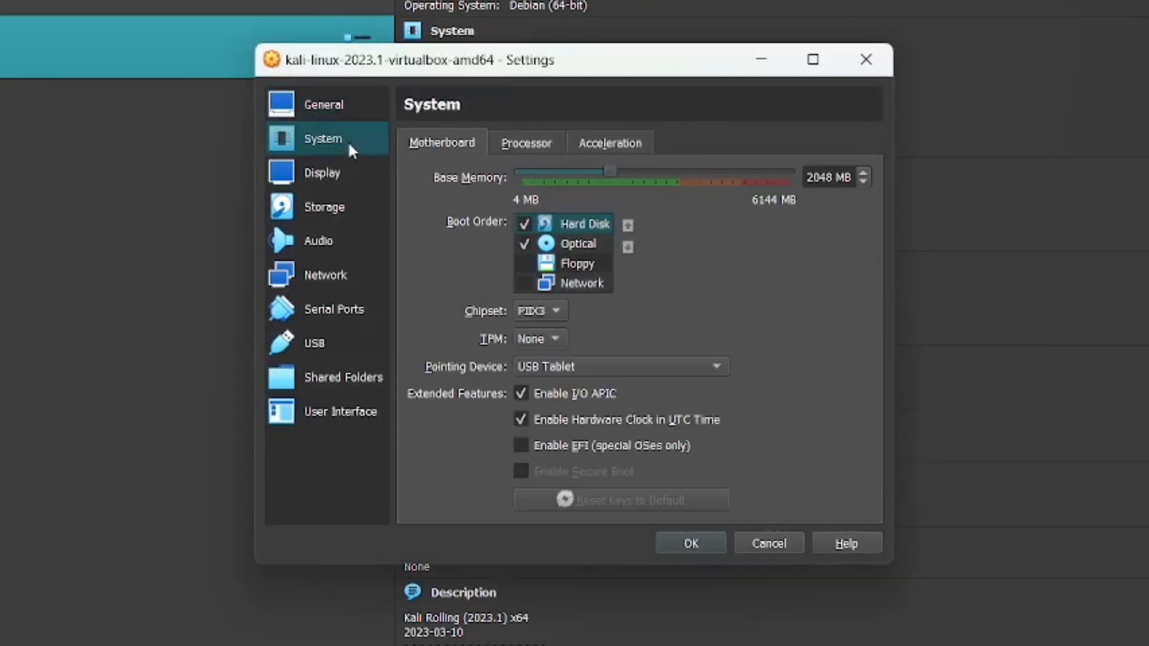
{"action": "left_click_drag", "start_coordinate": [615, 173], "coordinate": [661, 180]}
{"action": "left_click", "coordinate": [333, 184]}
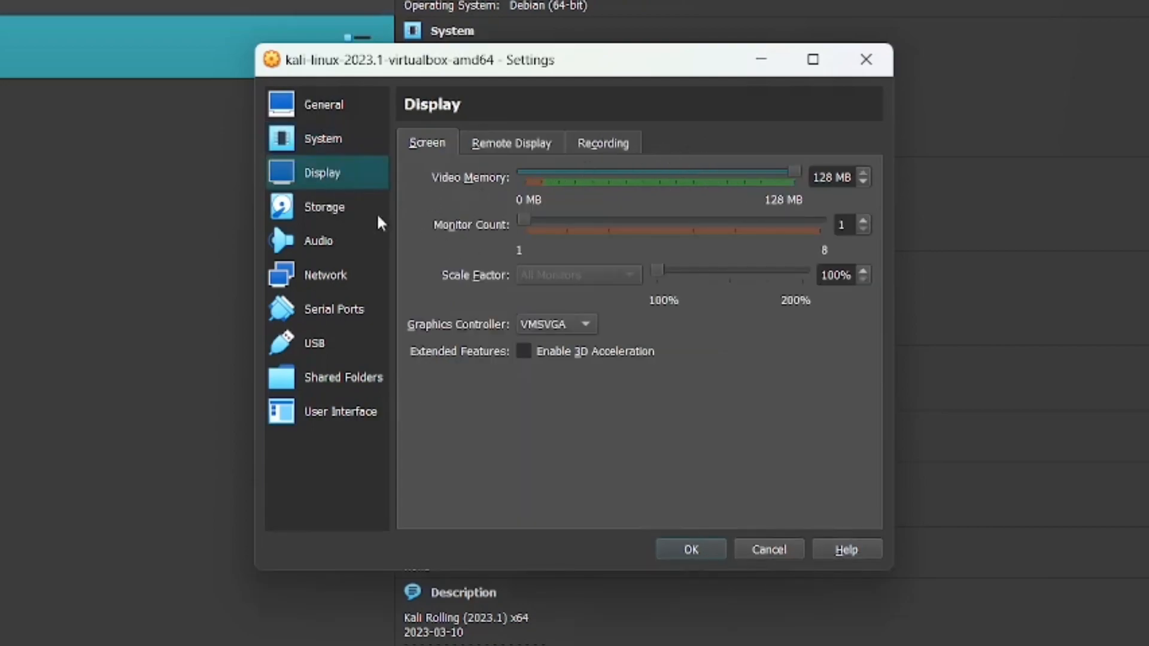
{"action": "left_click", "coordinate": [352, 206]}
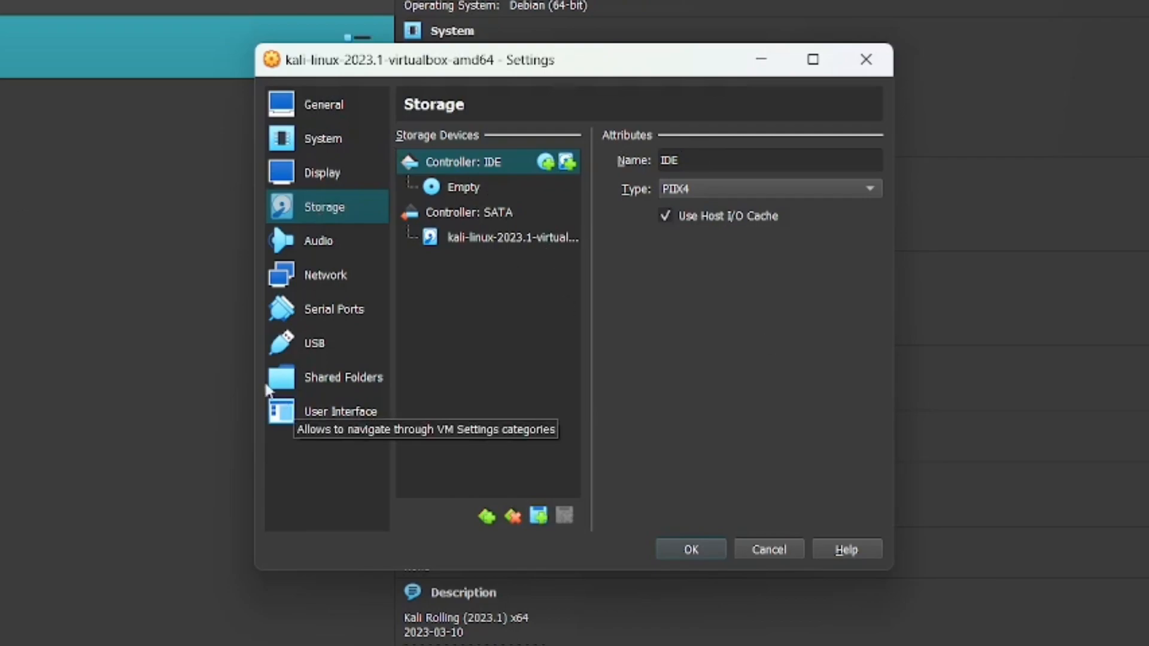
Attach network Adapter 1 of the virtual machine to Bridged Adapter
{"action": "left_click", "coordinate": [327, 271]}
{"action": "left_click", "coordinate": [570, 199]}
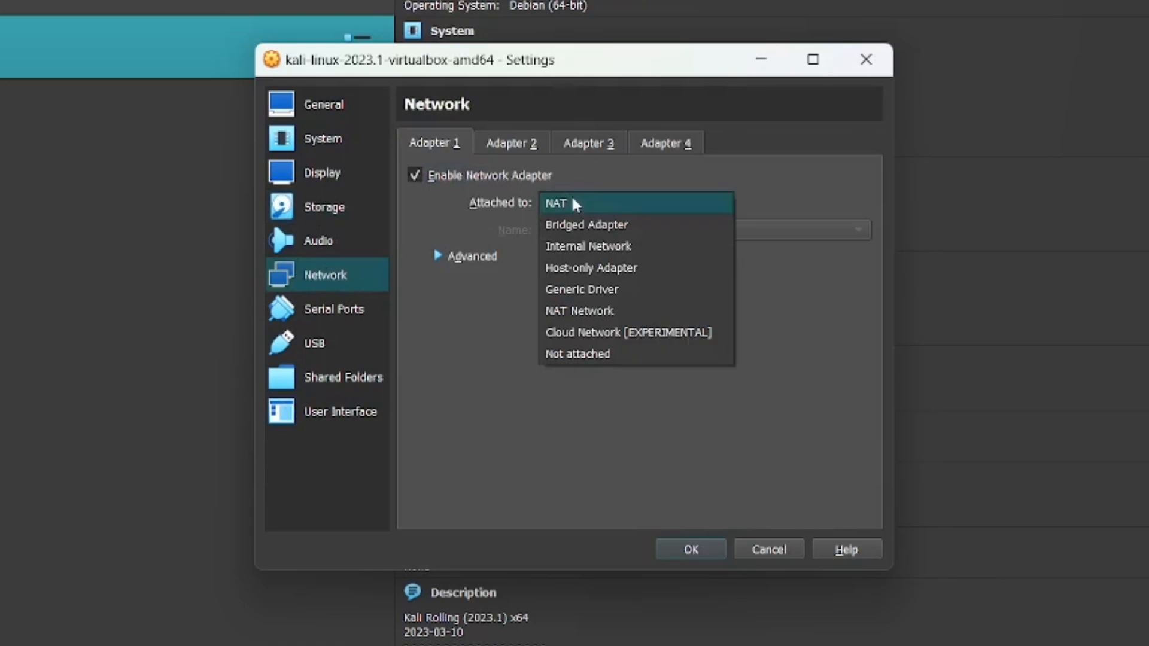
{"action": "left_click", "coordinate": [590, 225]}
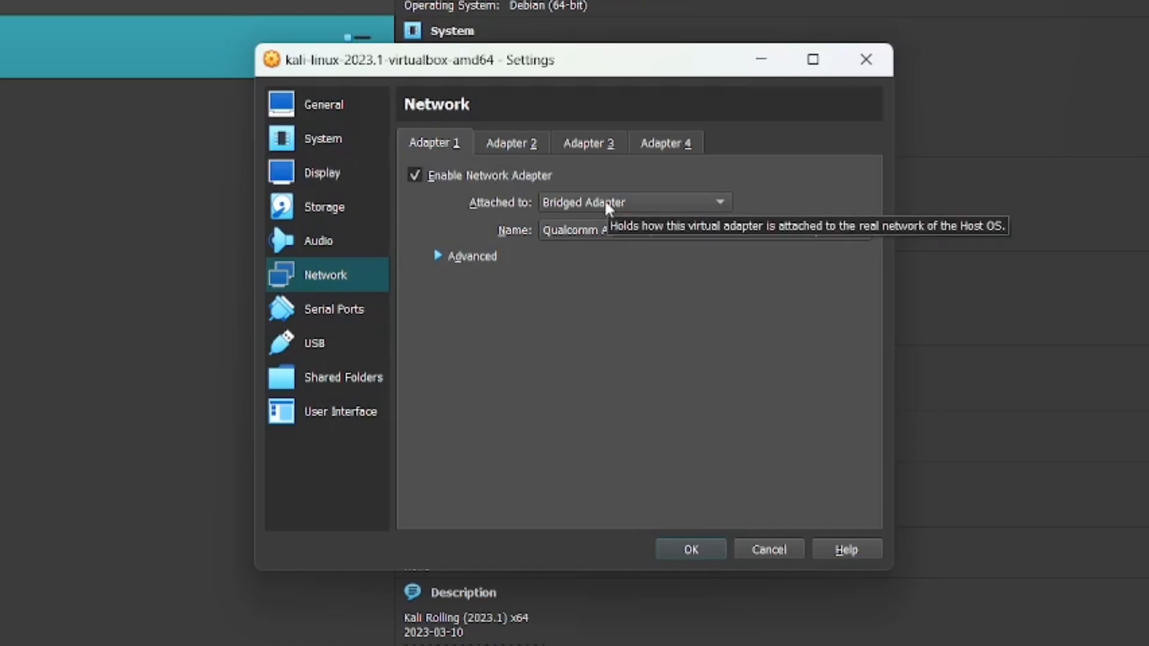
Review the serial port, USB, shared folder and user interface settings, and save the machine's configuration
{"action": "left_click", "coordinate": [308, 311]}
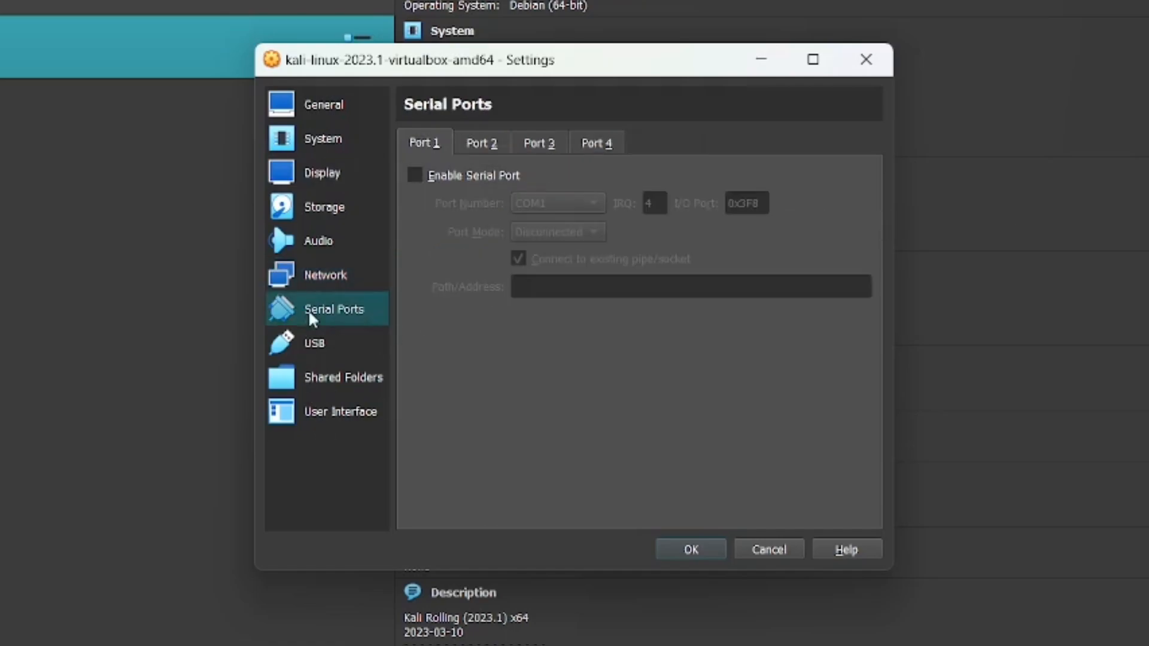
{"action": "left_click", "coordinate": [326, 342]}
{"action": "left_click", "coordinate": [344, 378]}
{"action": "left_click", "coordinate": [341, 411]}
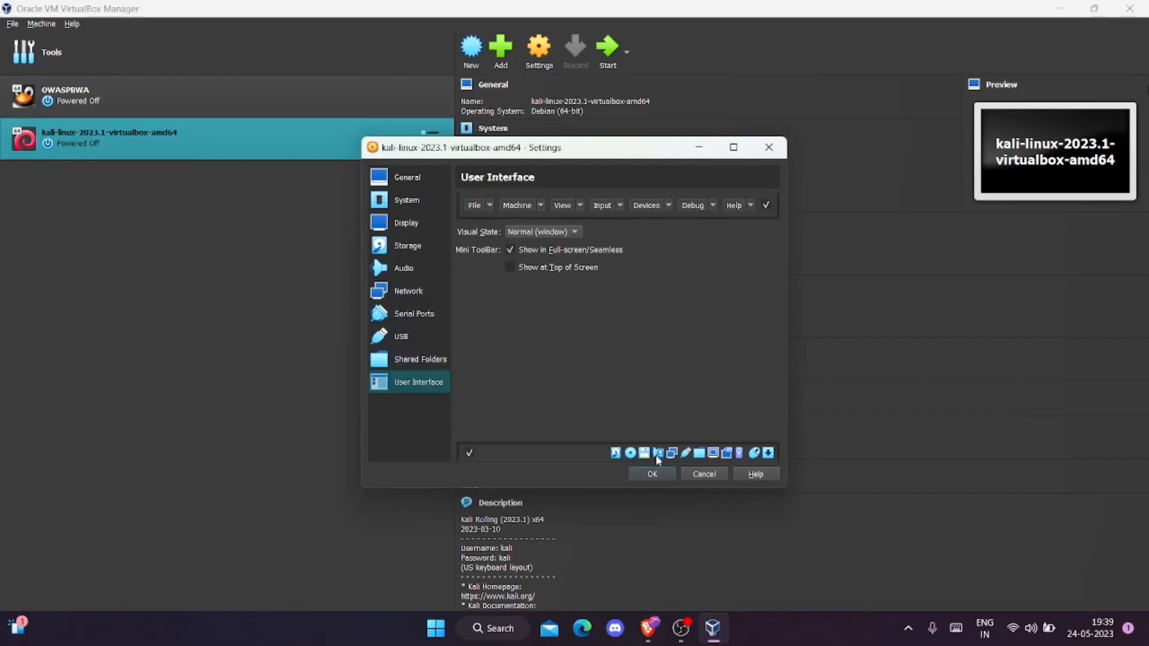
{"action": "left_click", "coordinate": [652, 474]}
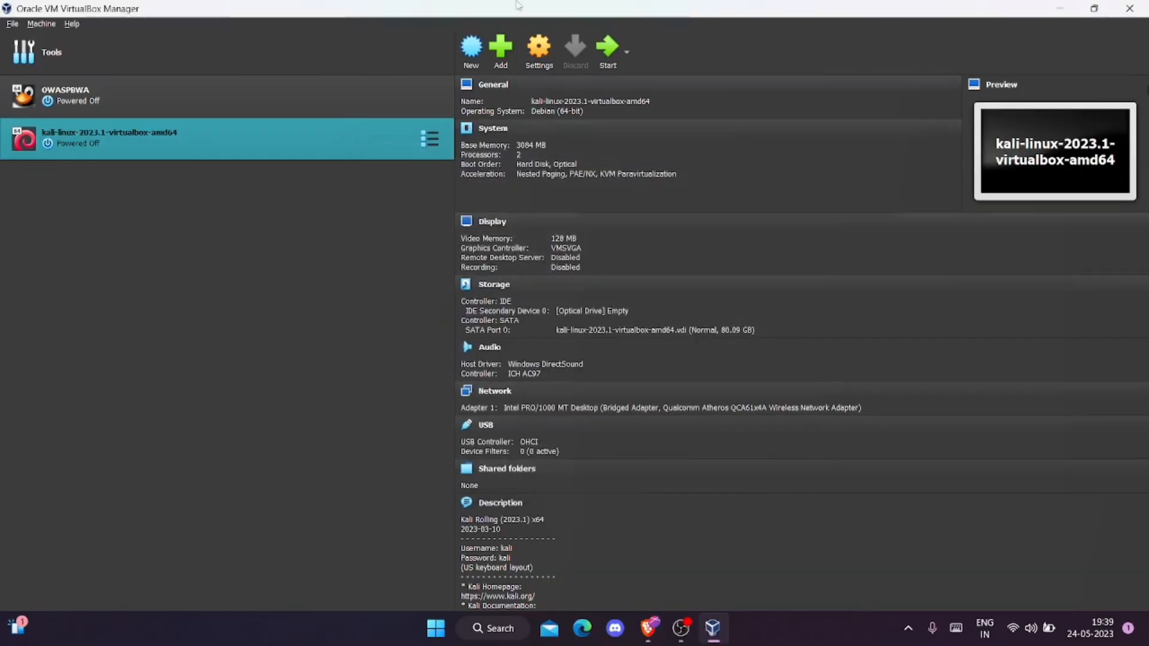
Start the kali-linux-2023.1-virtualbox-amd64 machine and boot the Kali GNU/Linux entry
{"action": "left_click", "coordinate": [608, 49]}
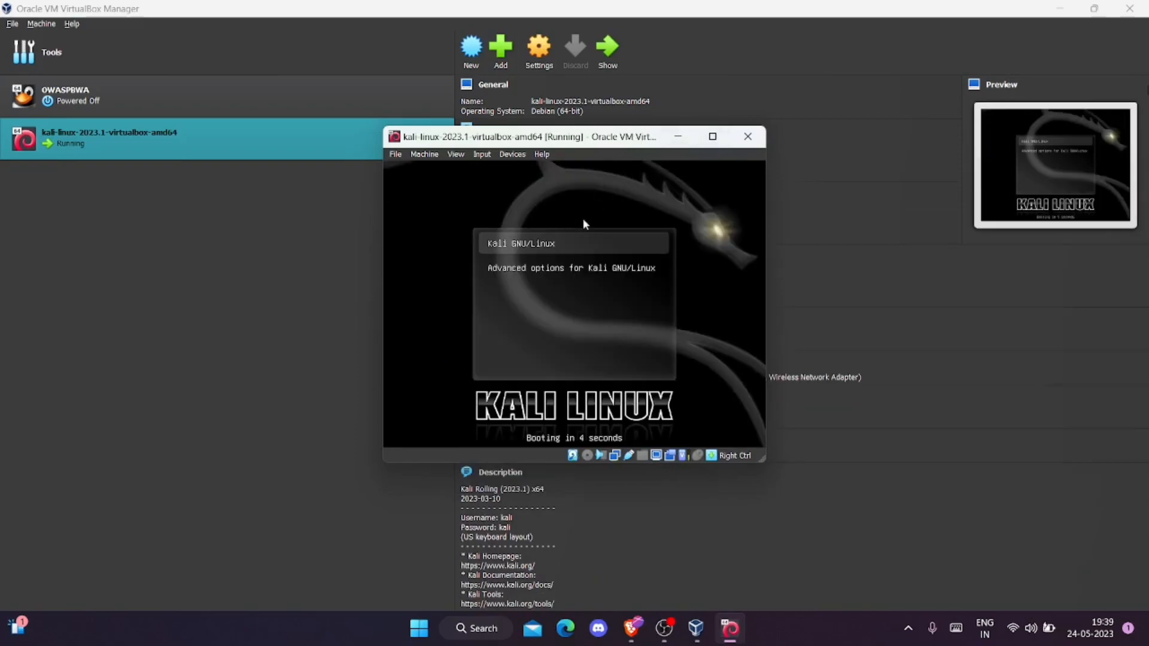
{"action": "key", "text": "Return"}
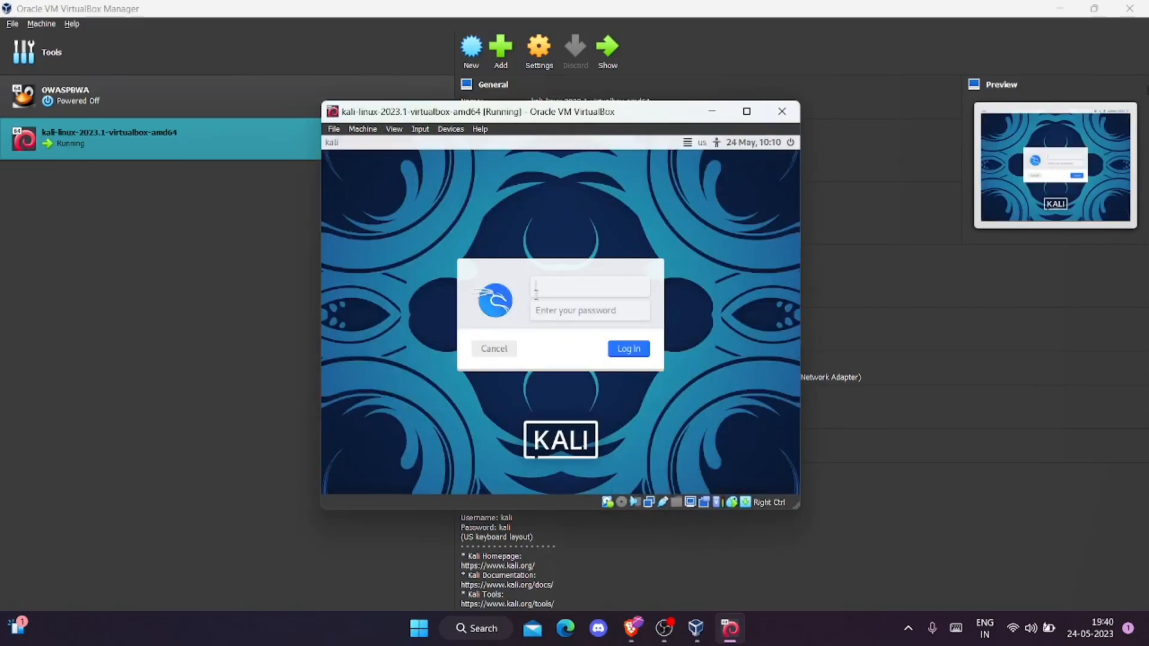
Log in to Kali Linux with the username kali and the account password, and maximize the virtual machine window
{"action": "type", "text": "kali"}
{"action": "key", "text": "Tab"}
{"action": "type", "text": "kali"}
{"action": "left_click", "coordinate": [638, 352]}
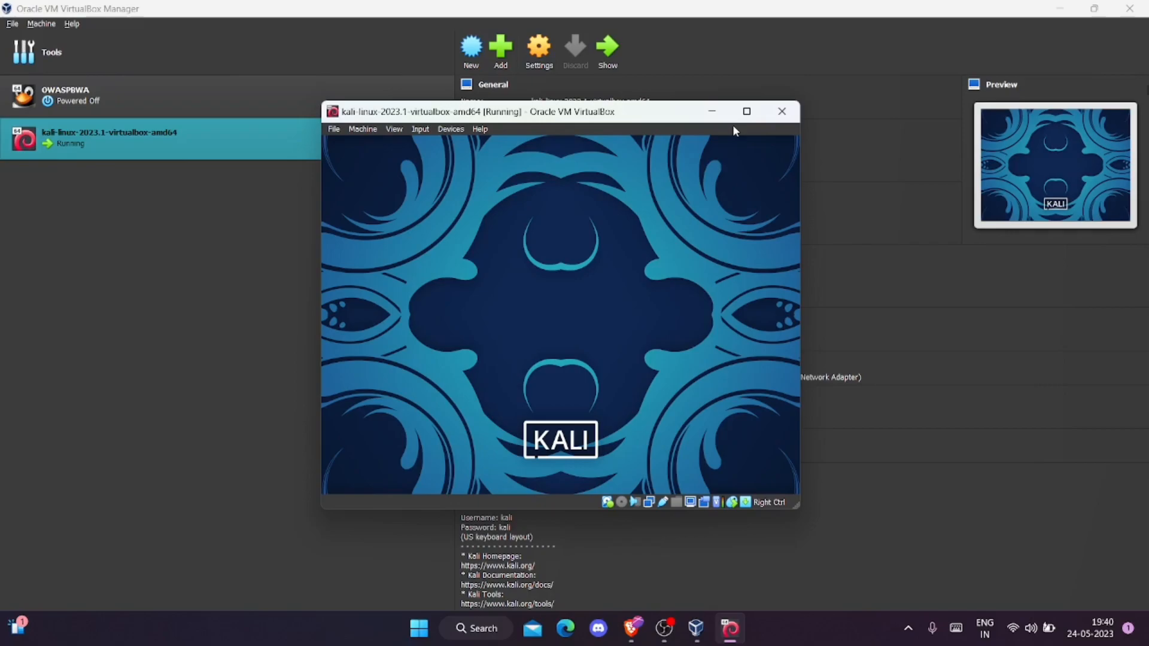
{"action": "left_click", "coordinate": [749, 114]}
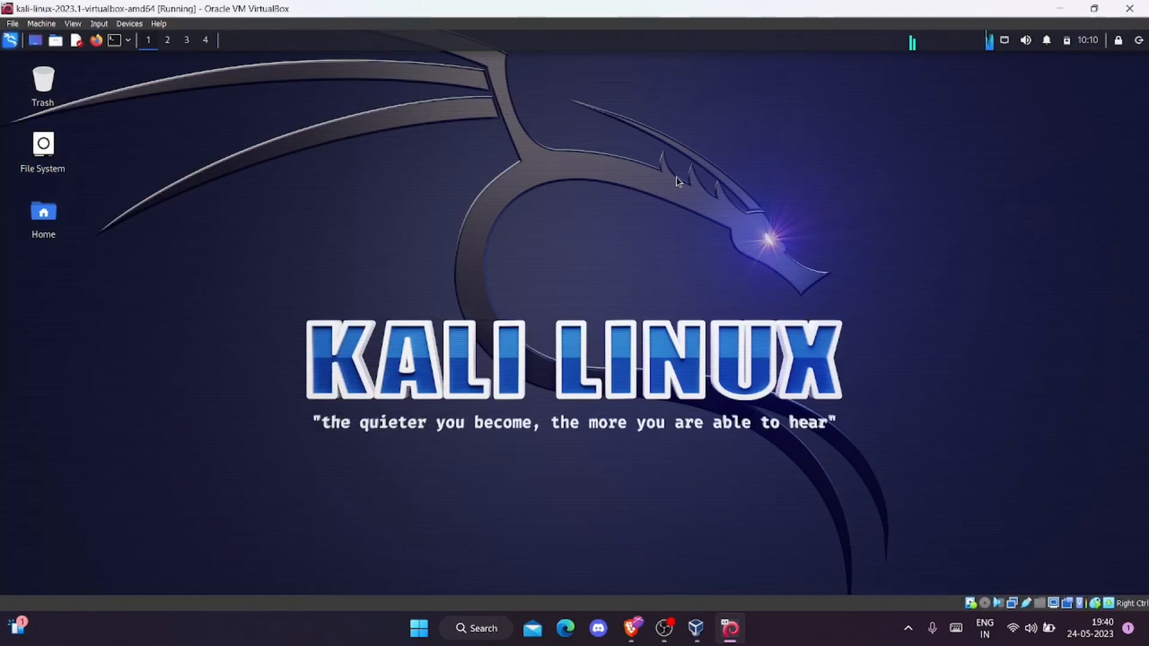